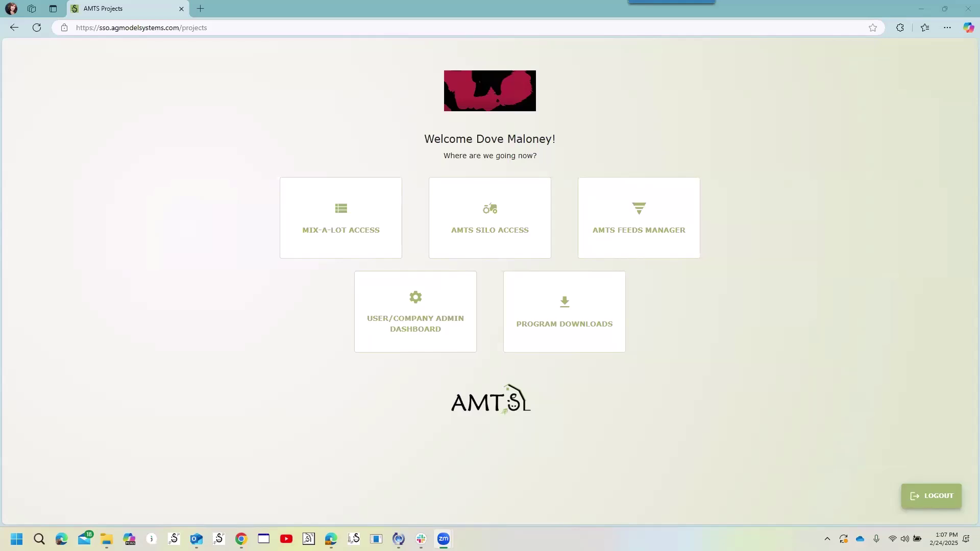
# - Open the company admin dashboard and review the full list of mills with their IDs and default setting
pyautogui.click(411, 318)
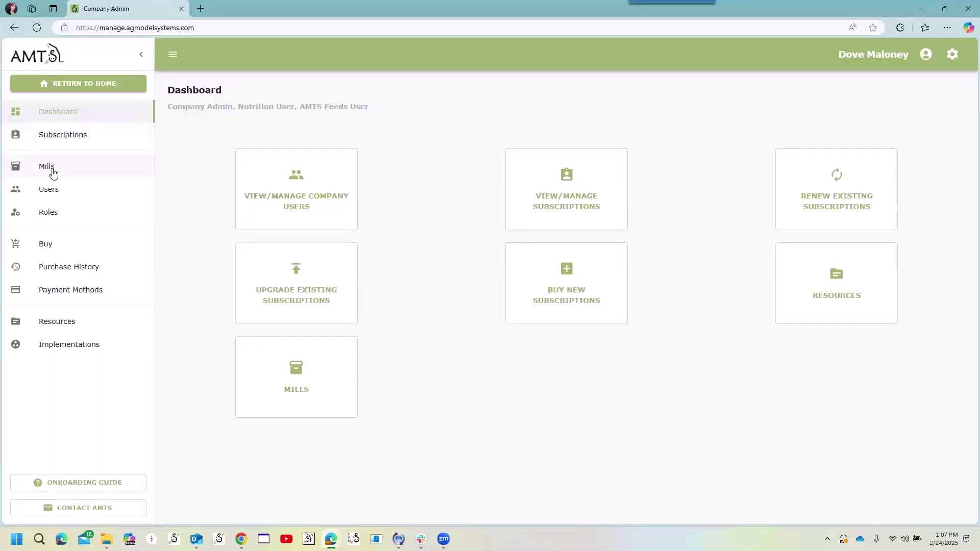
pyautogui.click(54, 173)
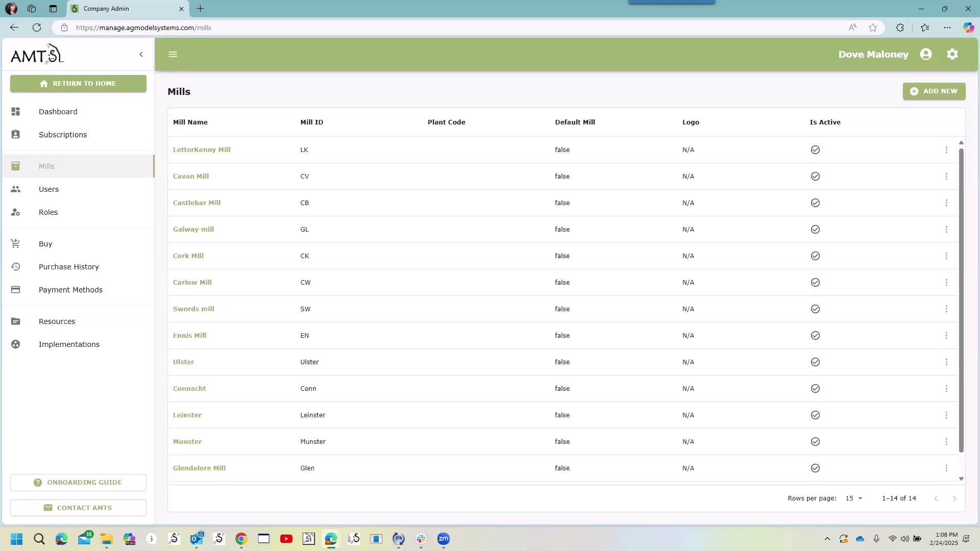
pyautogui.scroll(-1, 547, 276)
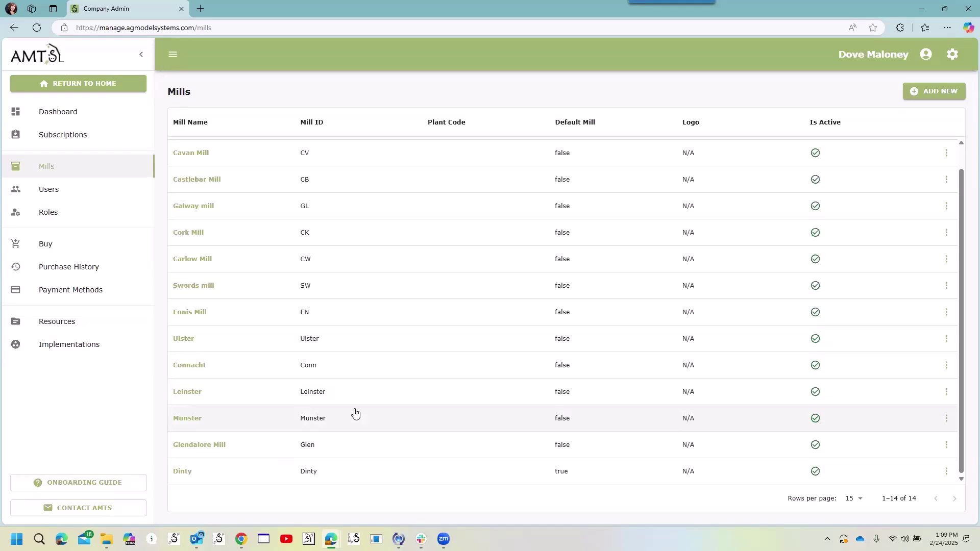
pyautogui.scroll(1, 365, 401)
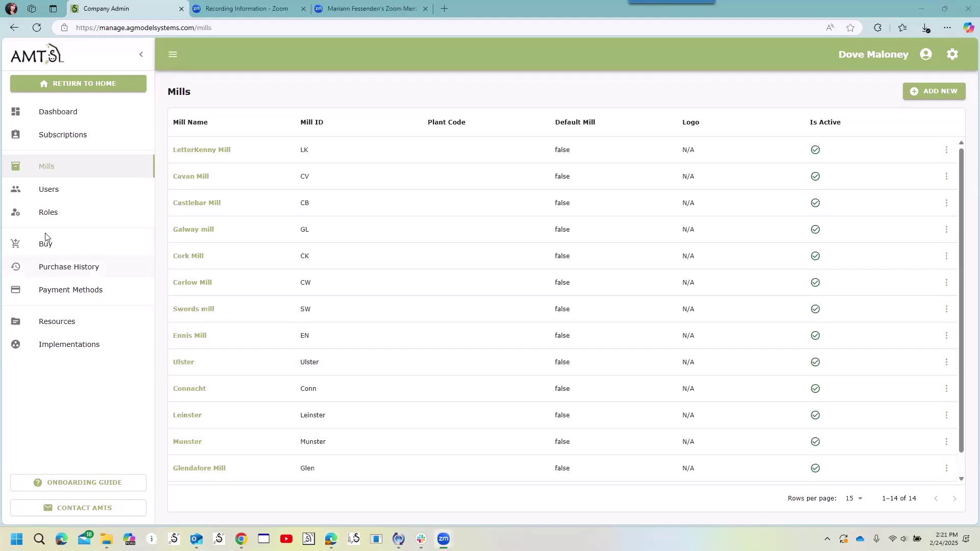
# - Open the company admin's user record, review its special roles and mill assignments, and save it
pyautogui.click(60, 192)
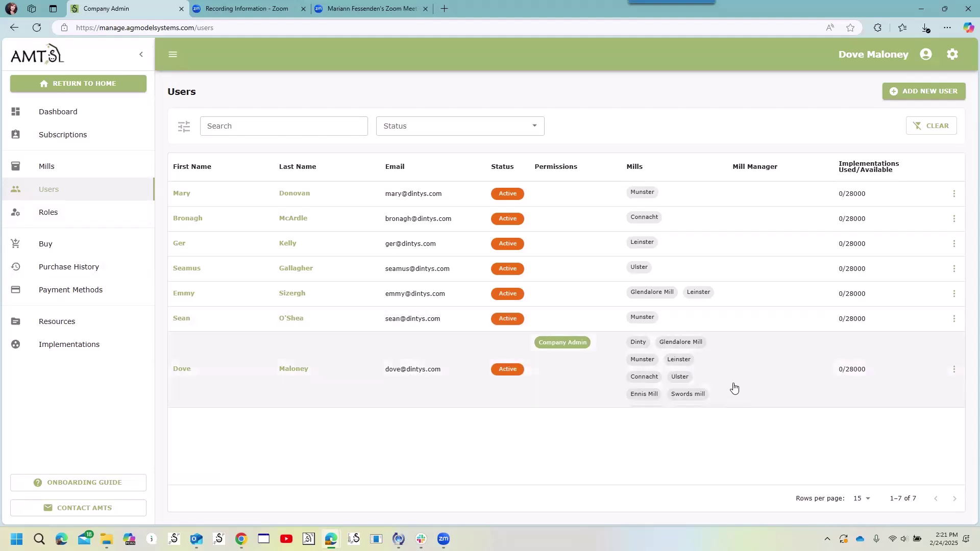
pyautogui.click(954, 369)
pyautogui.click(912, 373)
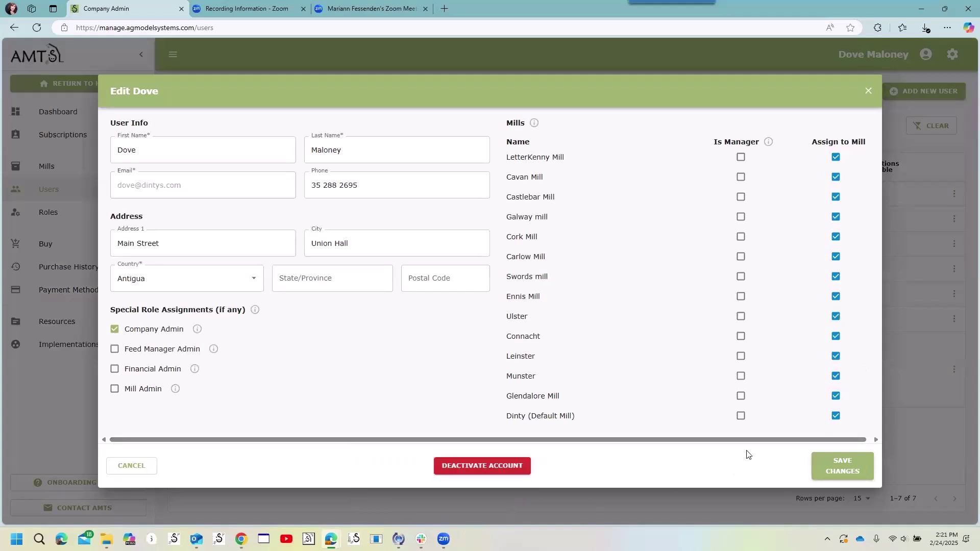
pyautogui.click(843, 469)
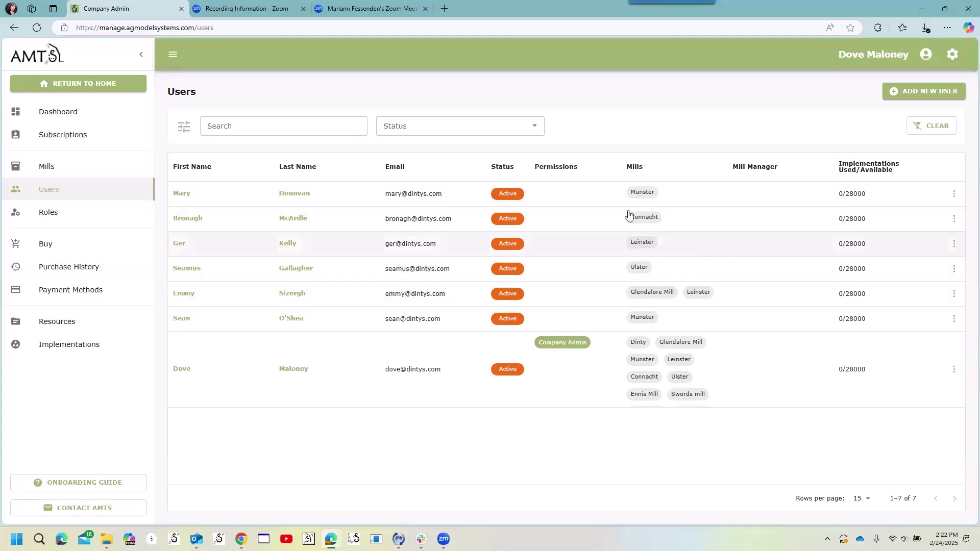
# - Review the company's mill list again down to the default mill, and return to the projects home page
pyautogui.click(47, 168)
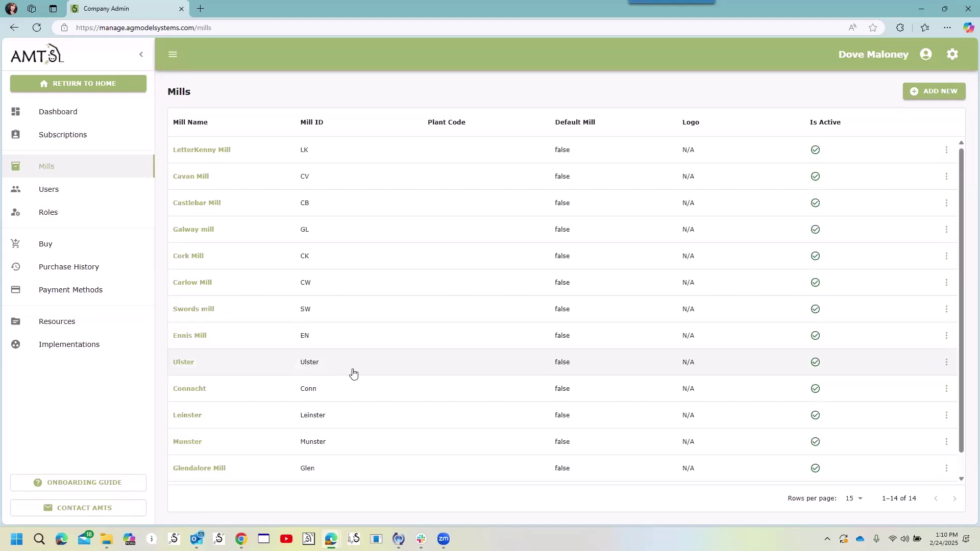
pyautogui.scroll(-1, 383, 374)
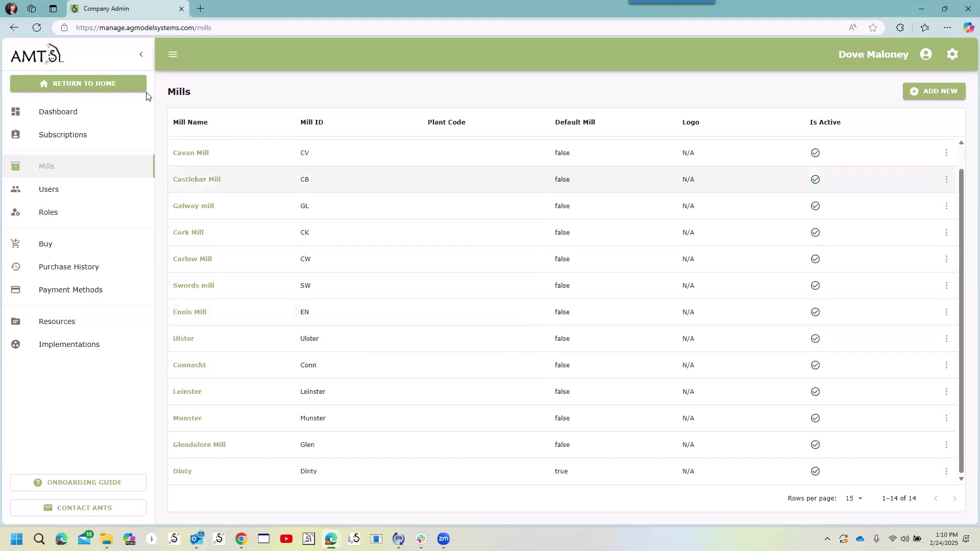
pyautogui.click(78, 82)
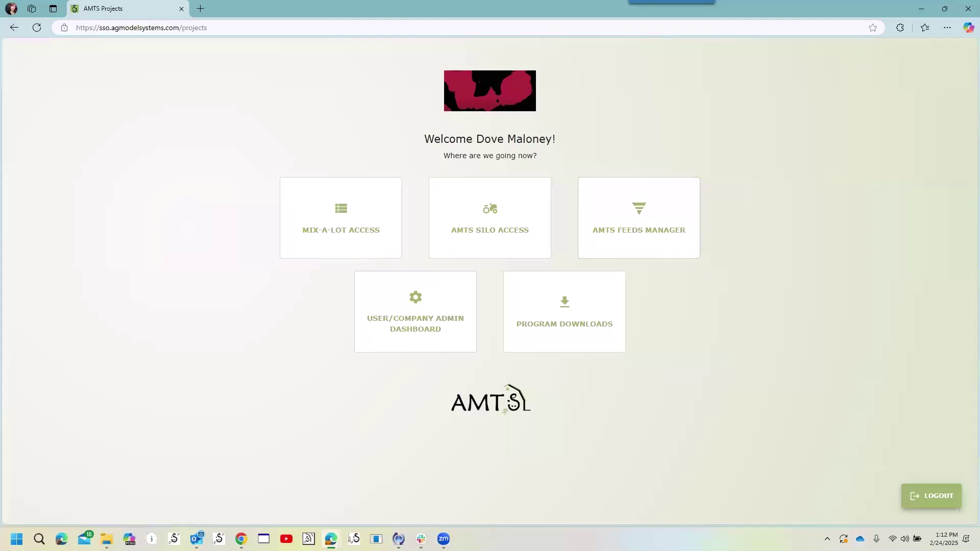
# - Switch to the Chrome session, go from the admin dashboard to AMTS Feeds Manager, and show the RNC Company Feeds
pyautogui.click(240, 539)
pyautogui.moveTo(513, 0); pyautogui.dragTo(514, 4)
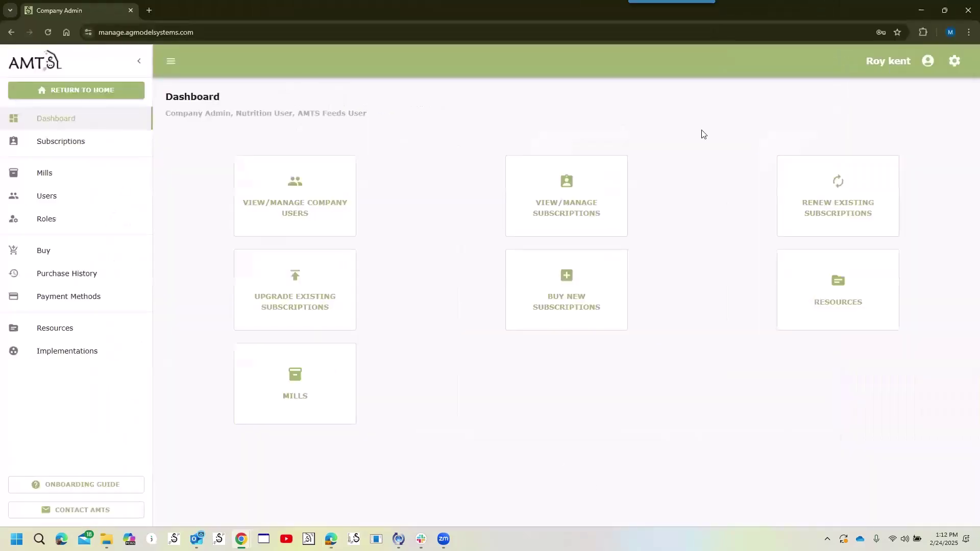
pyautogui.click(88, 97)
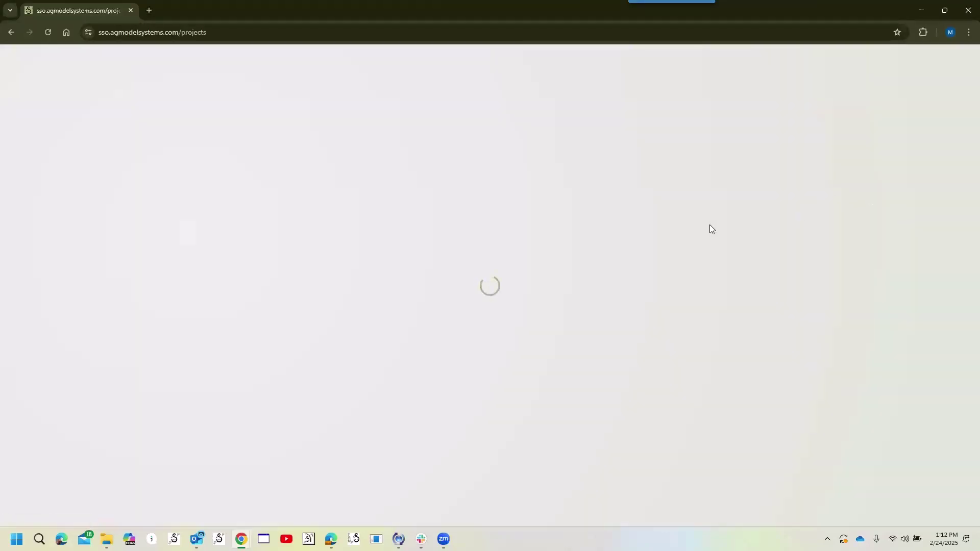
pyautogui.click(640, 231)
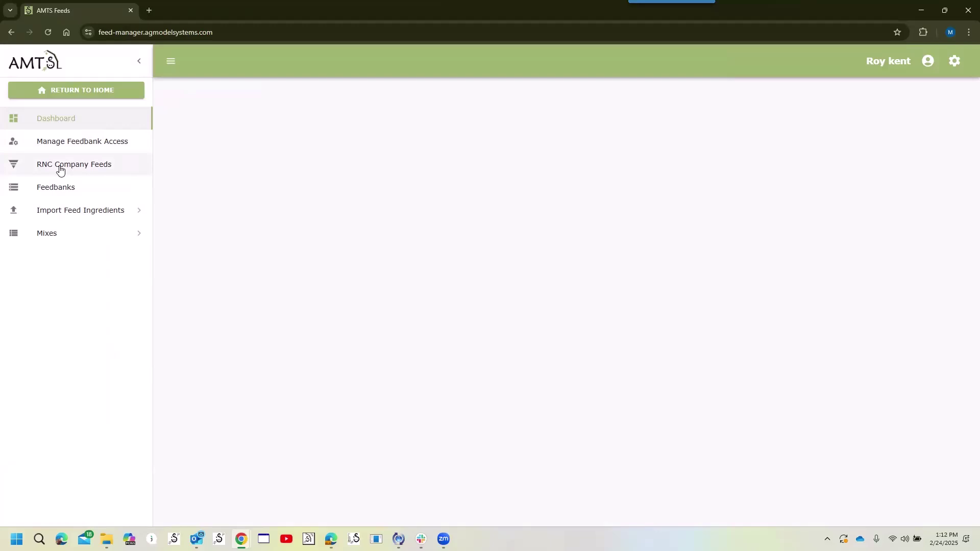
pyautogui.click(59, 168)
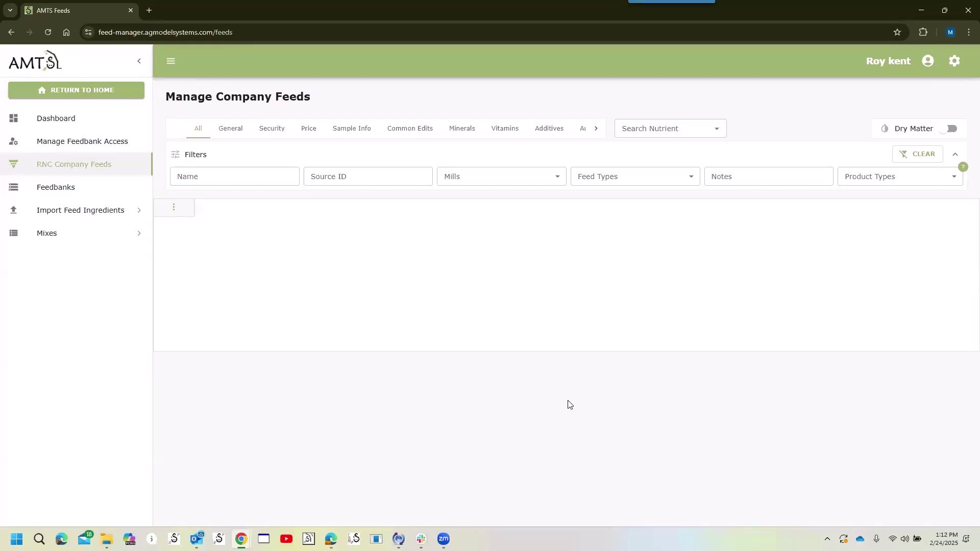
# - Open the import from AMTS Feeds and browse the available feeds
pyautogui.click(50, 214)
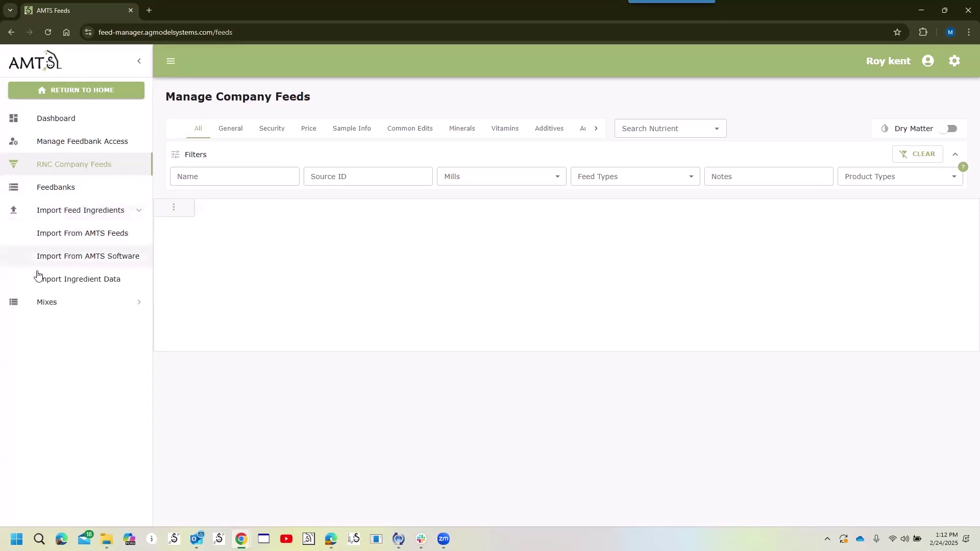
pyautogui.click(75, 236)
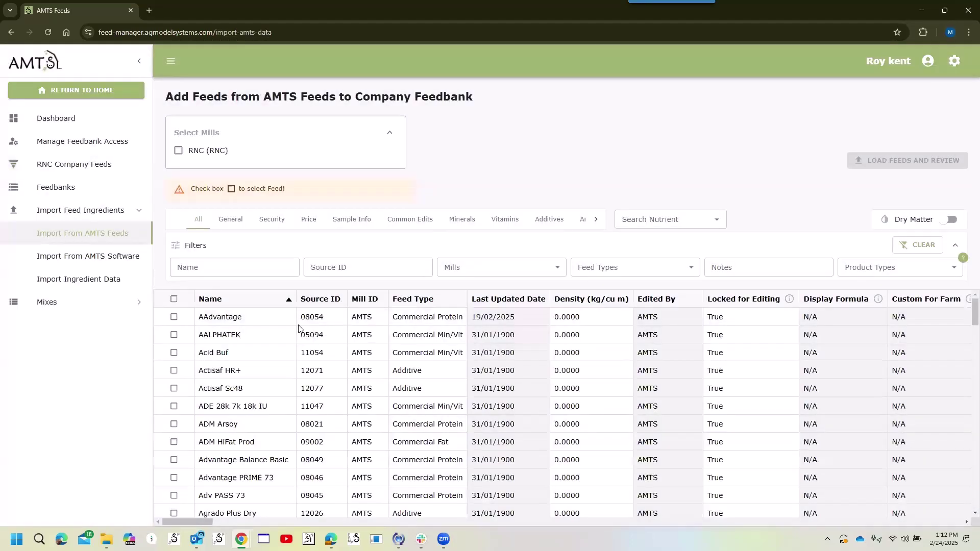
pyautogui.scroll(-4, 296, 361)
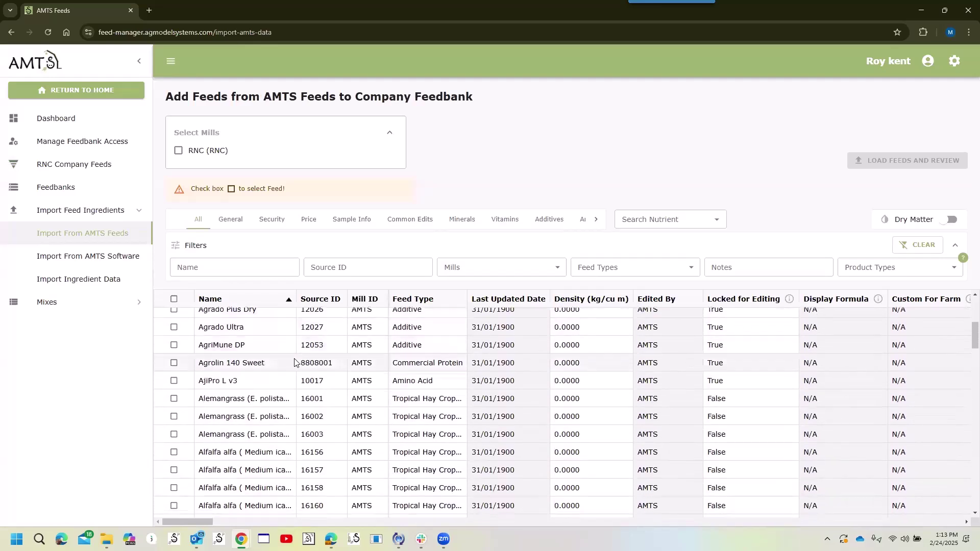
pyautogui.scroll(-6, 294, 362)
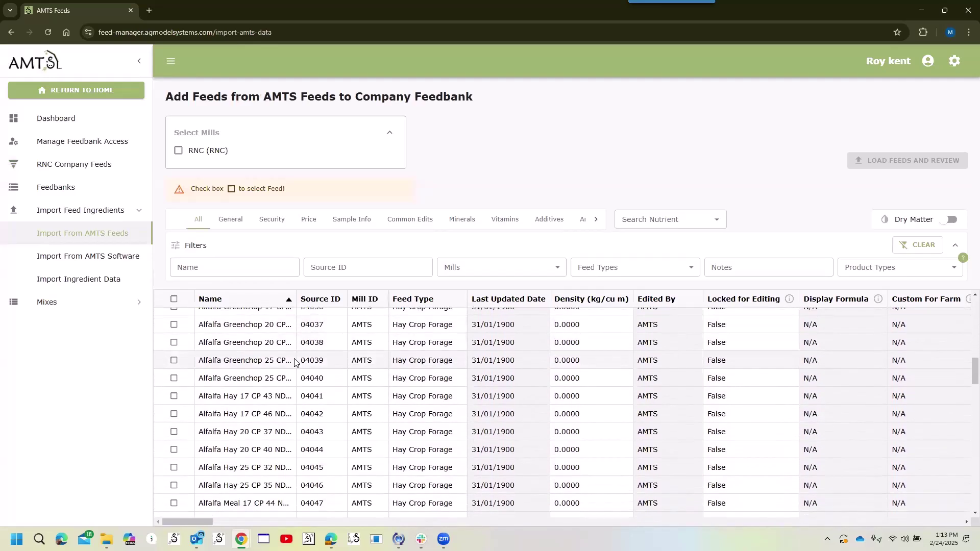
pyautogui.scroll(-1, 295, 362)
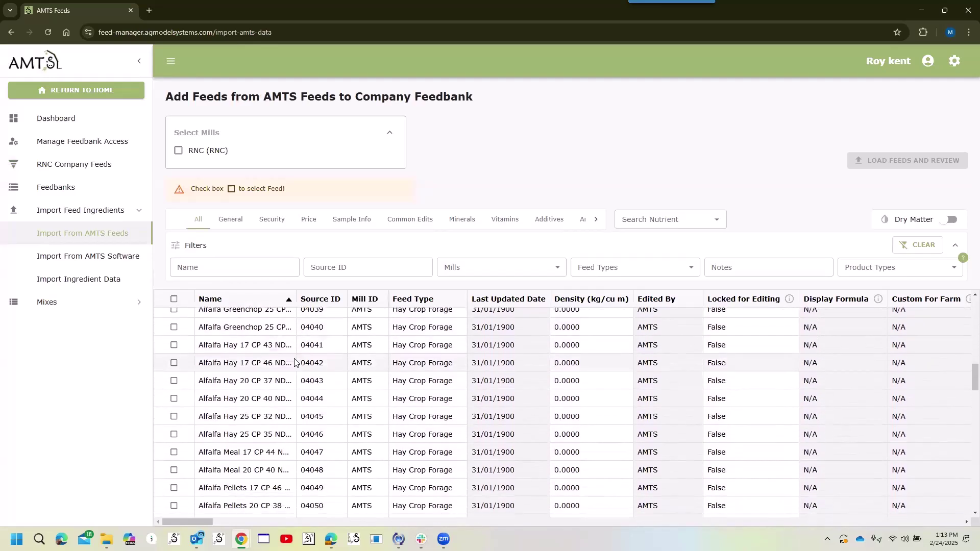
# - Look through the Feed Types filter options without choosing one, and continue browsing the AMTS feed list
pyautogui.click(695, 274)
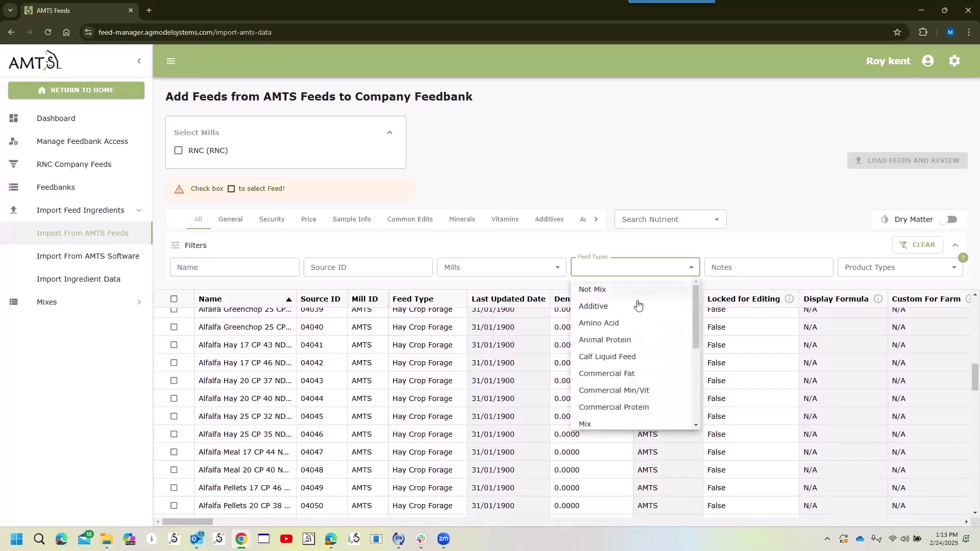
pyautogui.scroll(-5, 638, 307)
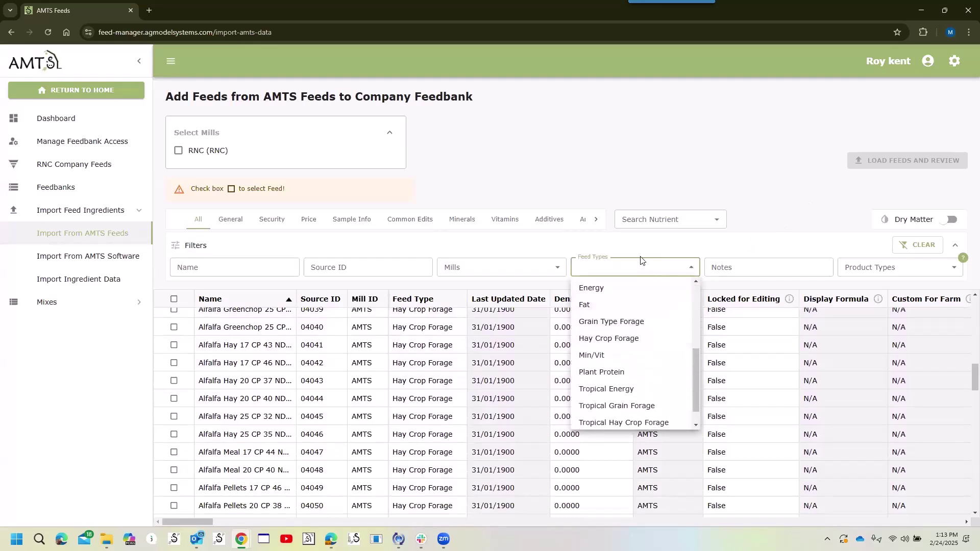
pyautogui.click(209, 259)
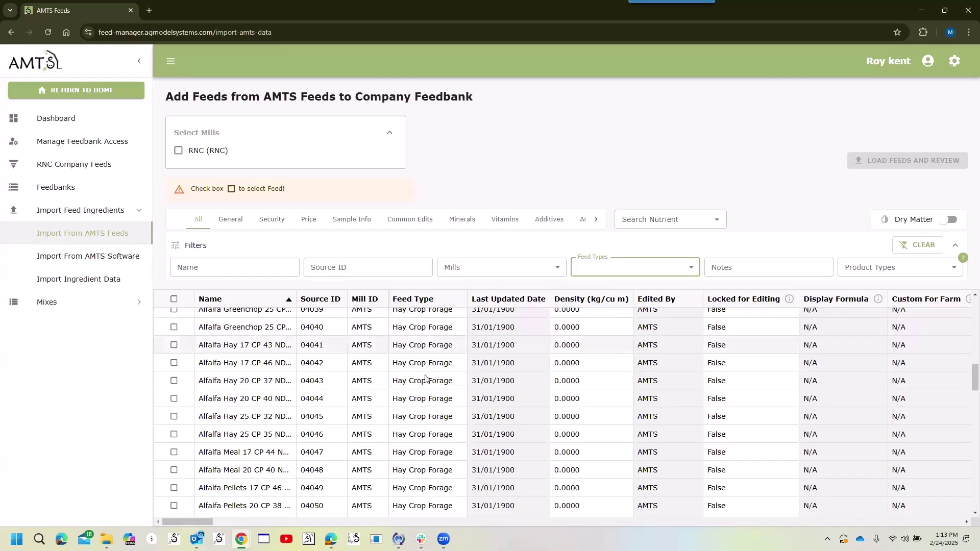
pyautogui.scroll(-5, 376, 363)
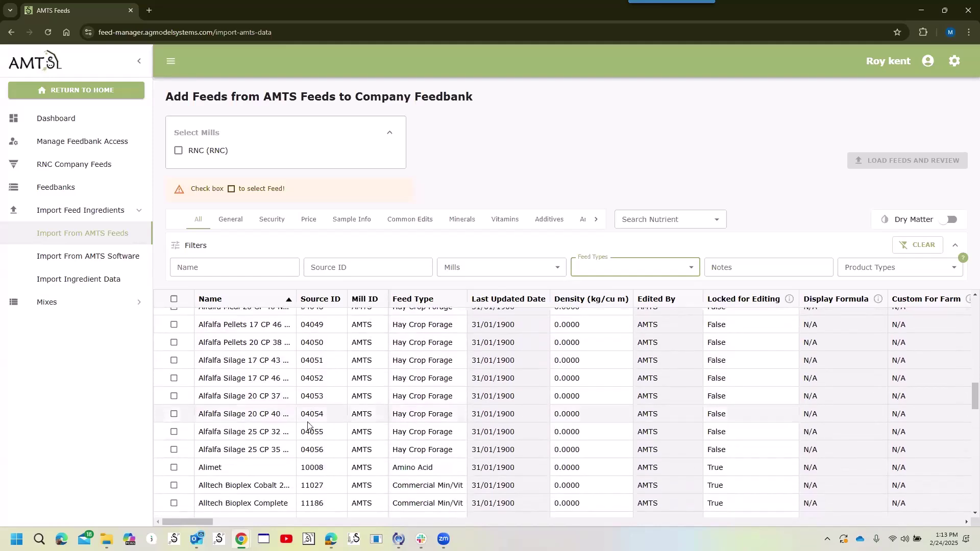
pyautogui.scroll(-3, 308, 425)
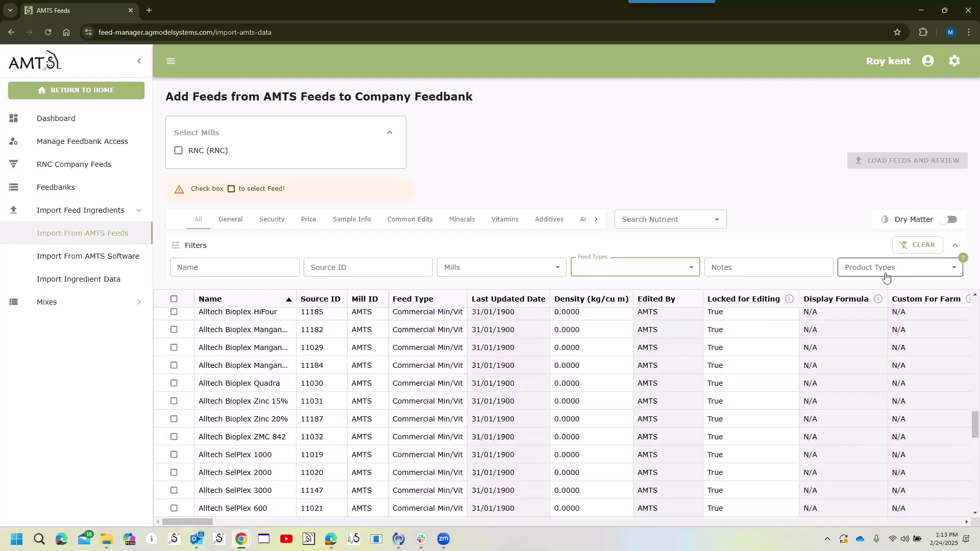
# - Import the Auero 50 feed from AMTS Feeds into the company feedbank for the RNC mill
pyautogui.click(179, 152)
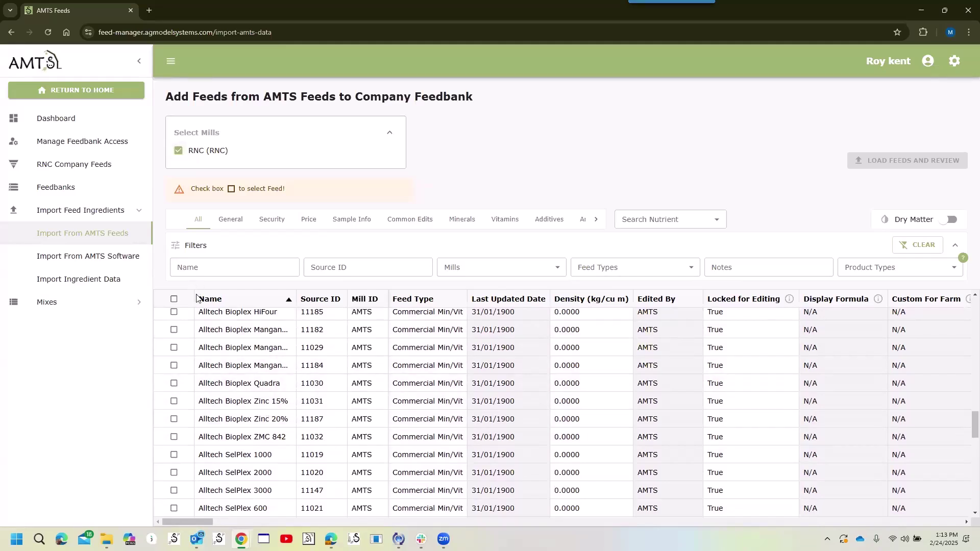
pyautogui.scroll(-5, 226, 440)
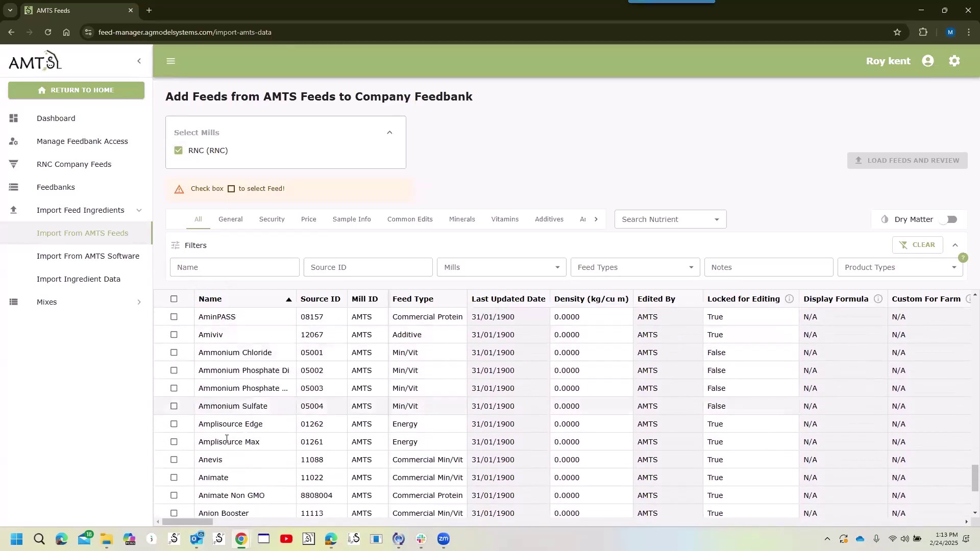
pyautogui.scroll(-3, 295, 441)
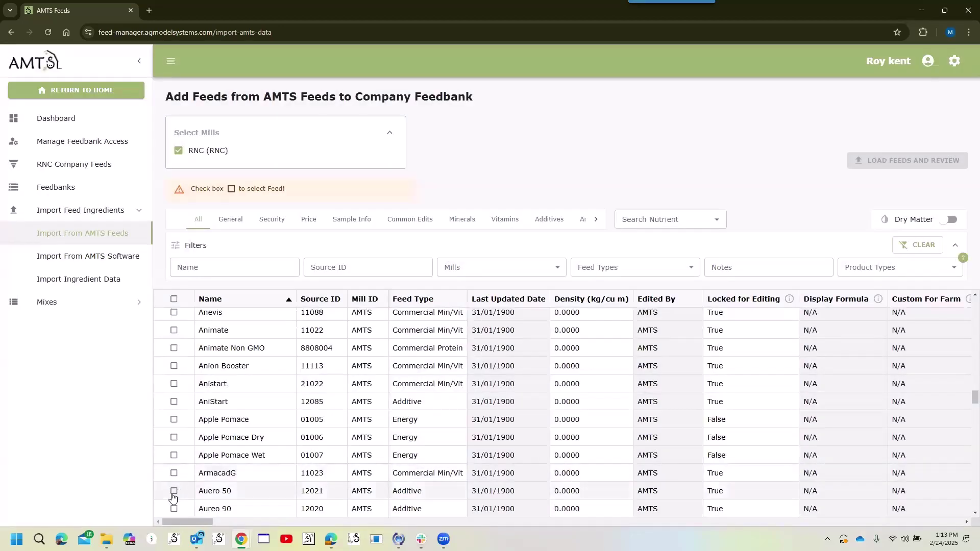
pyautogui.click(174, 491)
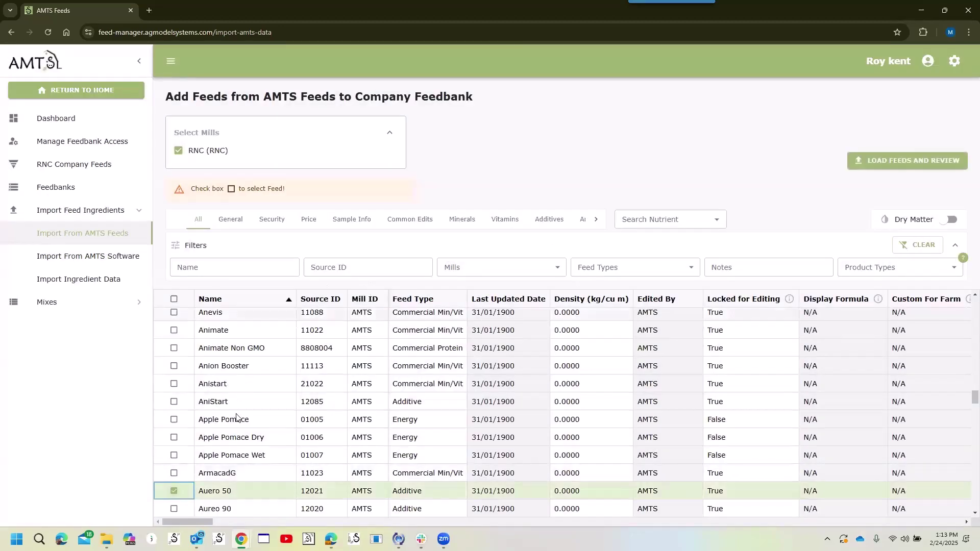
pyautogui.click(914, 162)
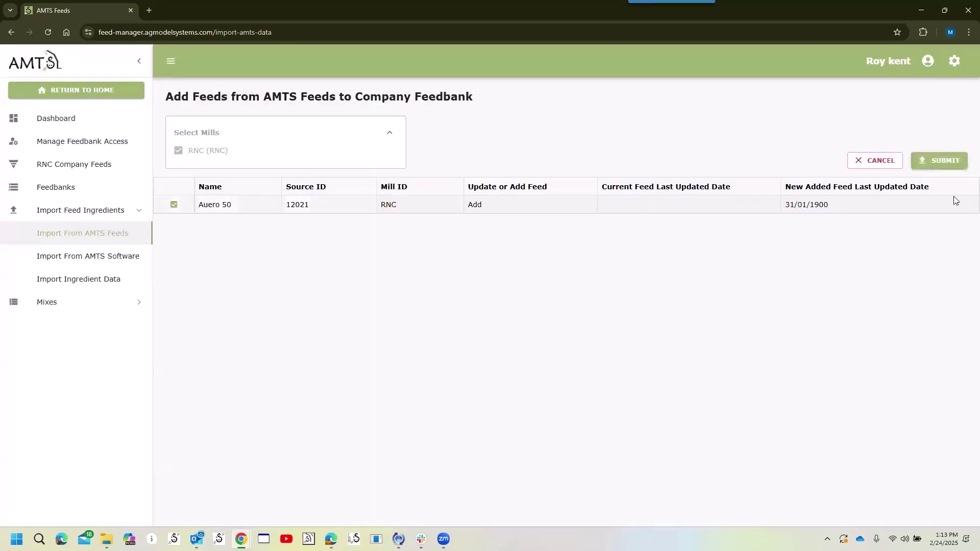
pyautogui.click(943, 163)
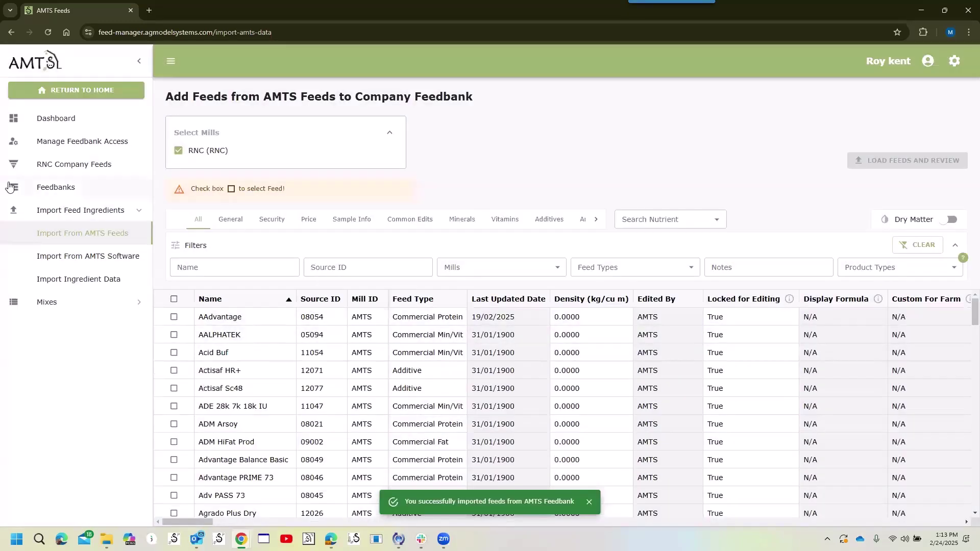
# - Rename the imported Auero 50 feed in RNC Company Feeds as Kent Auero 50
pyautogui.click(68, 169)
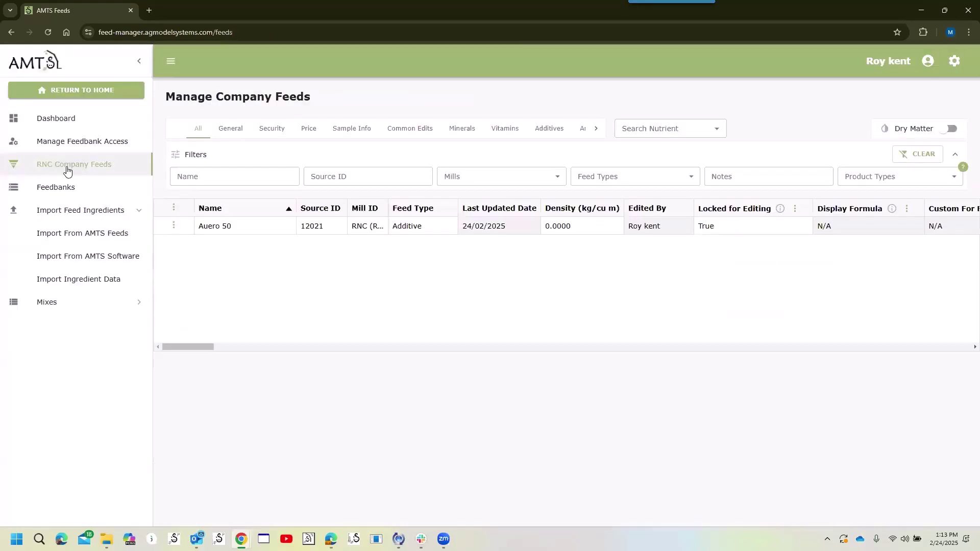
pyautogui.doubleClick(254, 229)
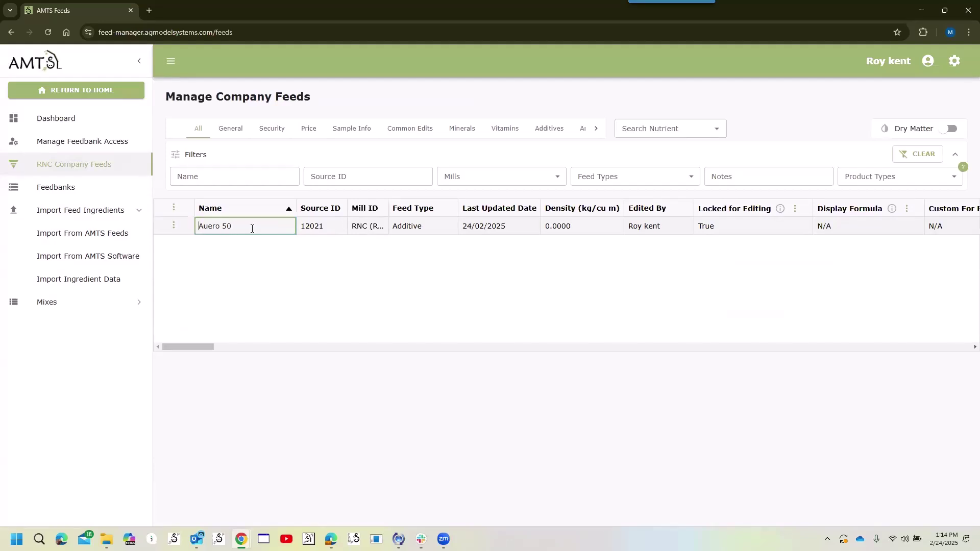
pyautogui.write('Kent')
pyautogui.click(327, 226)
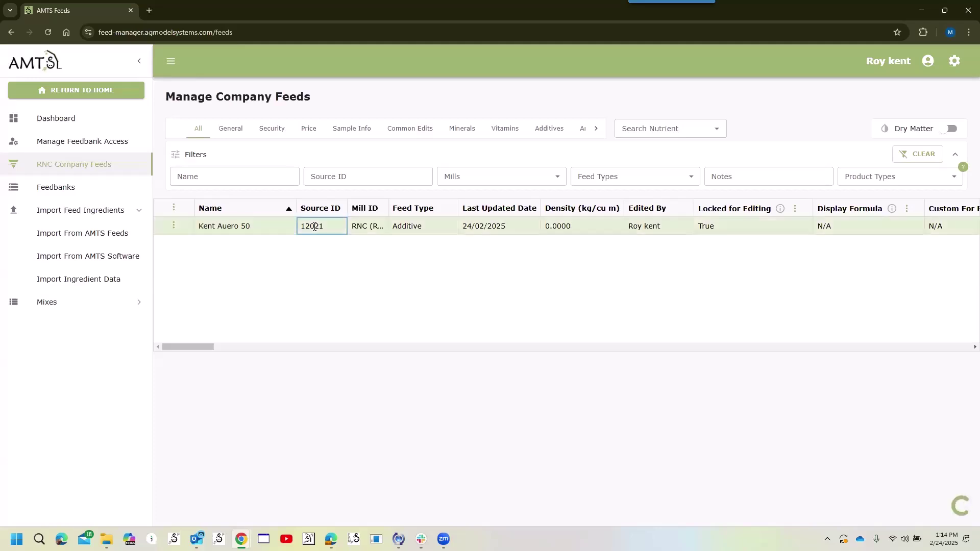
# - Change the Source ID of the Kent Auero 50 feed to 12021K
pyautogui.doubleClick(301, 228)
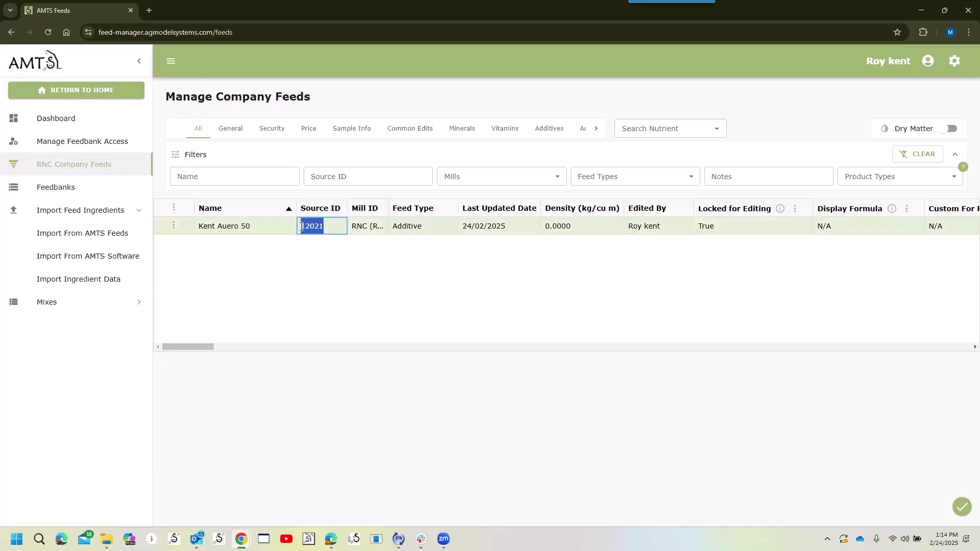
pyautogui.click(327, 228)
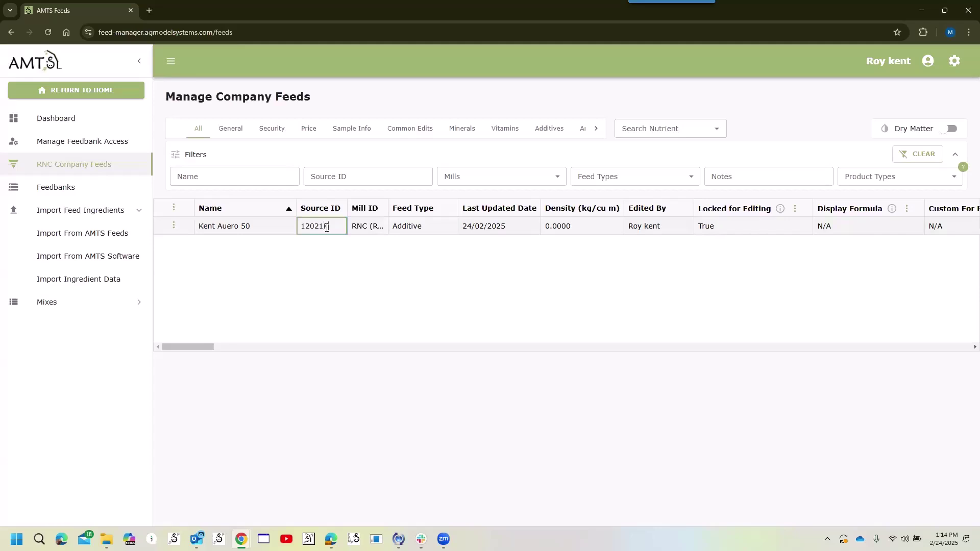
pyautogui.click(376, 233)
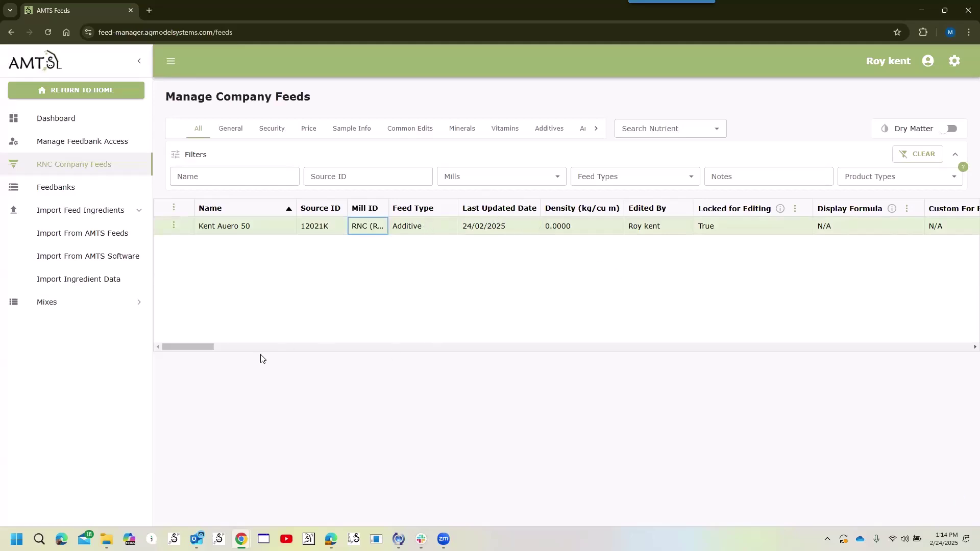
# - Set the Price ($/MT) of the Kent Auero 50 feed to 300
pyautogui.moveTo(213, 351); pyautogui.dragTo(234, 352)
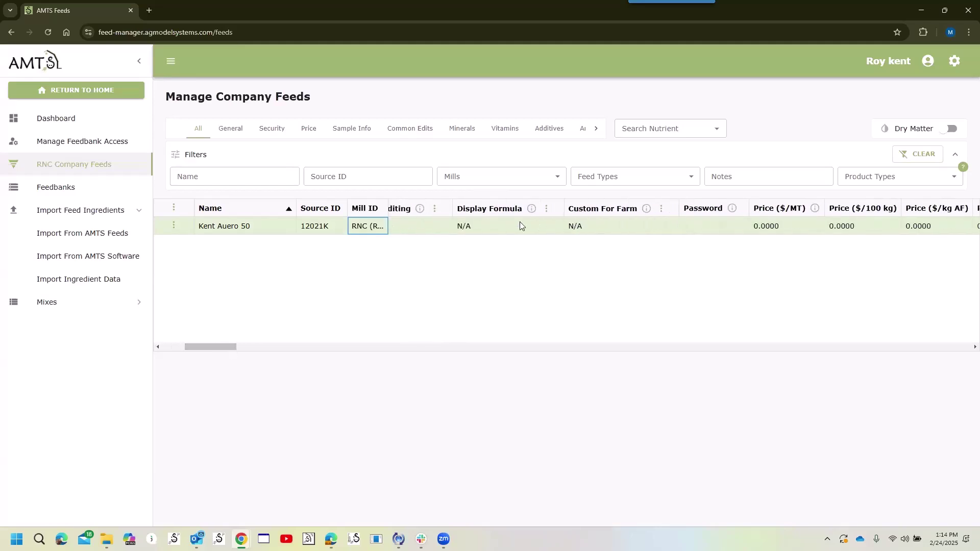
pyautogui.click(498, 229)
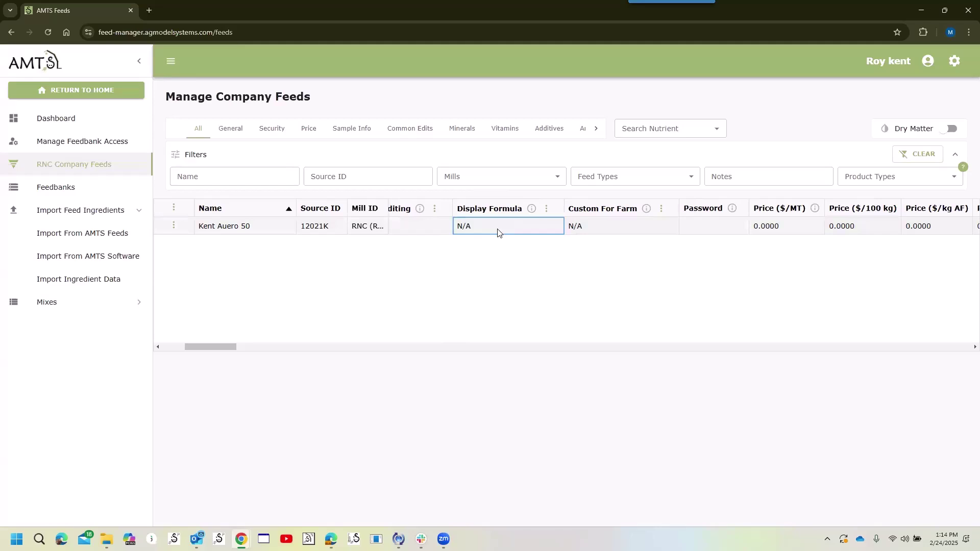
pyautogui.press('Right')
pyautogui.press('Right')
pyautogui.press('Right')
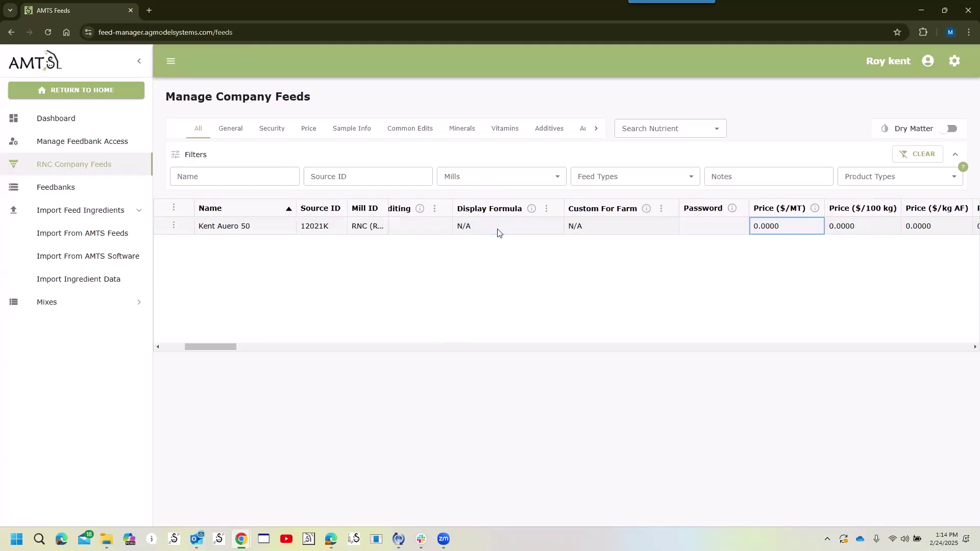
pyautogui.write('300')
pyautogui.press('Escape')
pyautogui.click(781, 225)
pyautogui.doubleClick(781, 225)
pyautogui.write('300')
pyautogui.press('Return')
pyautogui.press('Right')
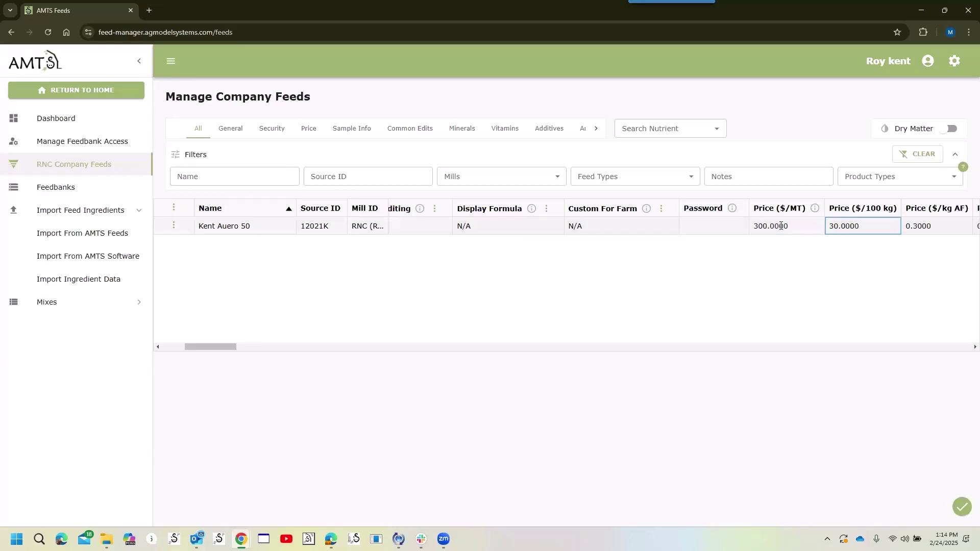
# - Set the Purchased value of the Kent Auero 50 feed to False
pyautogui.press('Right')
pyautogui.press('Right')
pyautogui.press('Right')
pyautogui.press('Right')
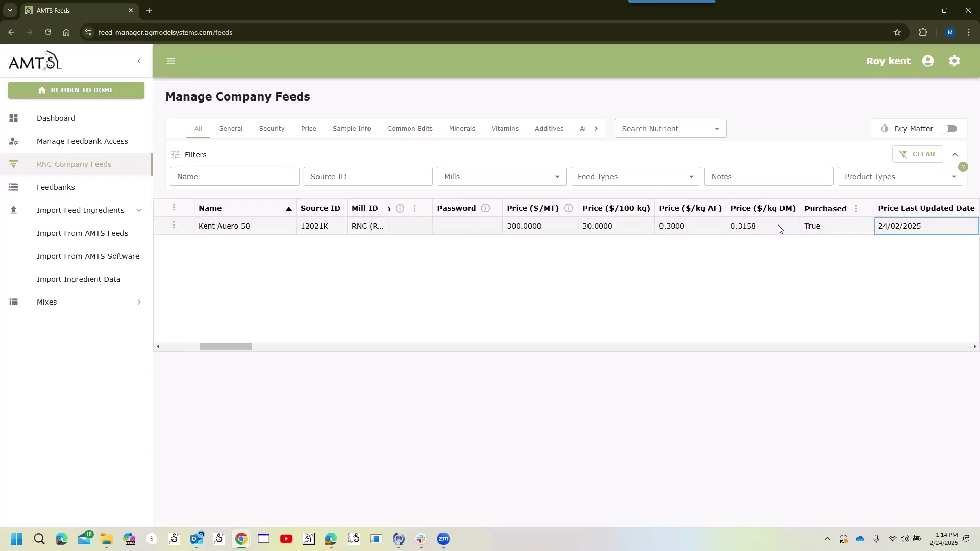
pyautogui.press('Right')
pyautogui.press('Right')
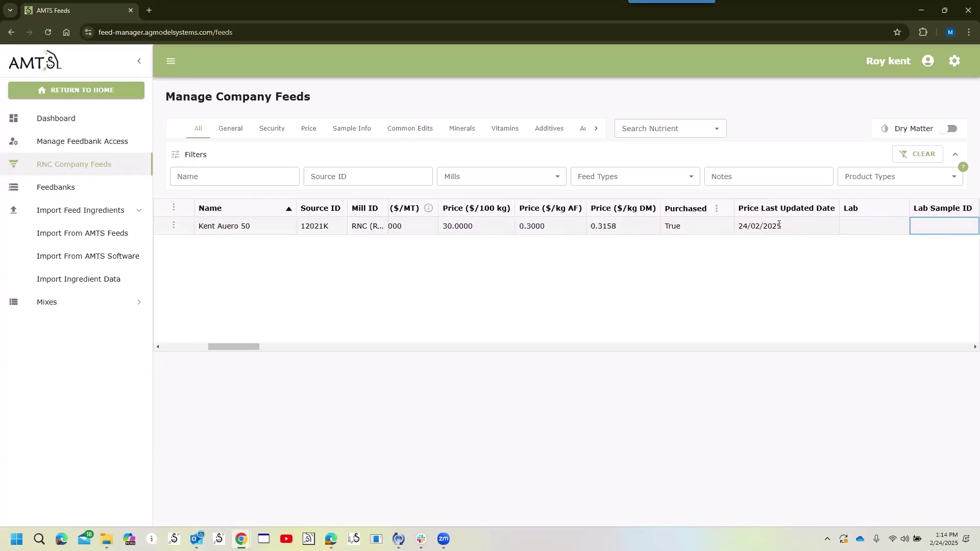
pyautogui.click(704, 226)
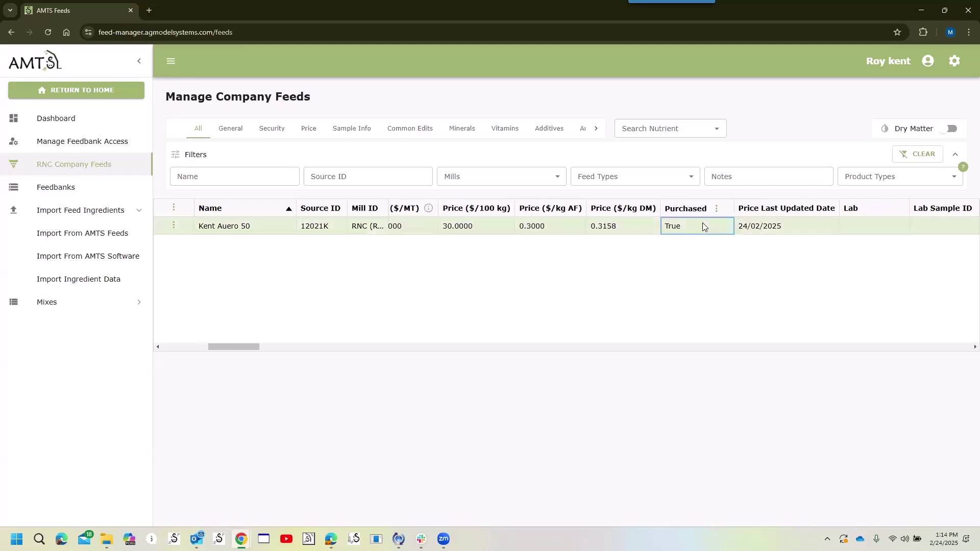
pyautogui.click(704, 226)
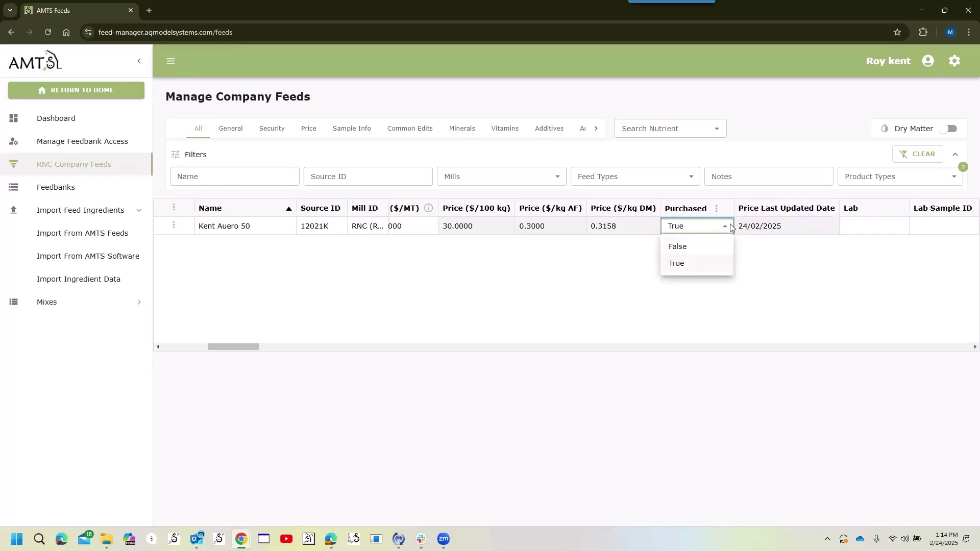
pyautogui.click(711, 246)
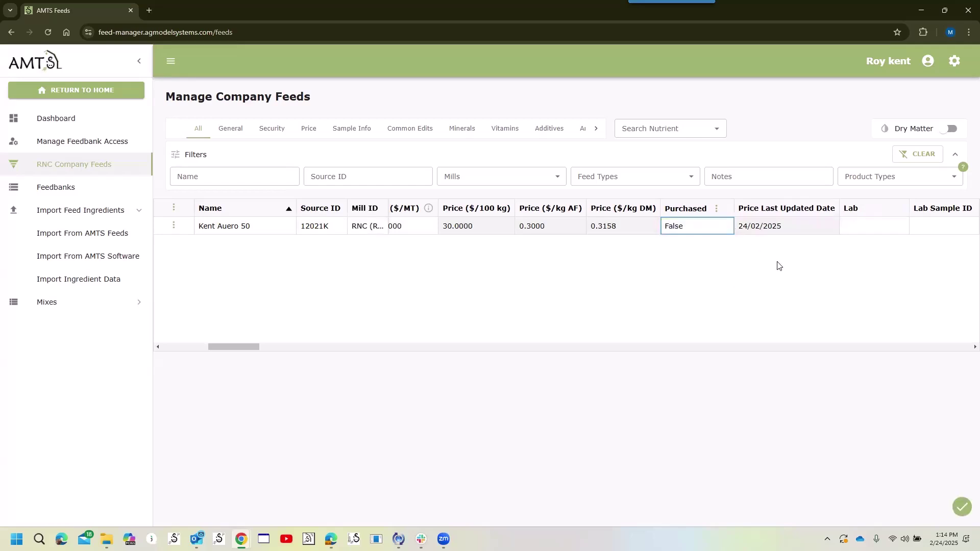
pyautogui.click(963, 506)
# - Edit the Kent Auero 50 feed in its full component form, setting CP (%DM) to 14, and save the changes
pyautogui.moveTo(232, 347); pyautogui.dragTo(173, 353)
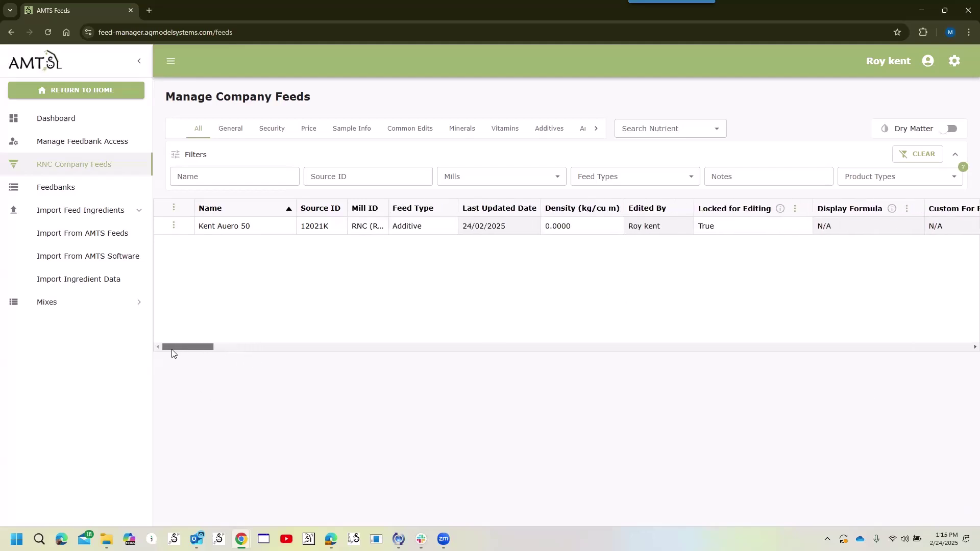
pyautogui.click(173, 225)
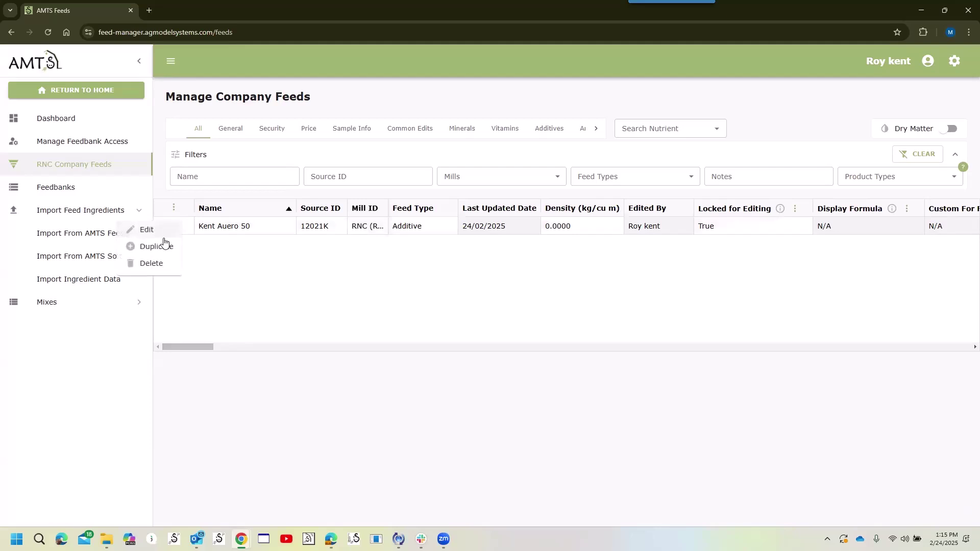
pyautogui.click(147, 229)
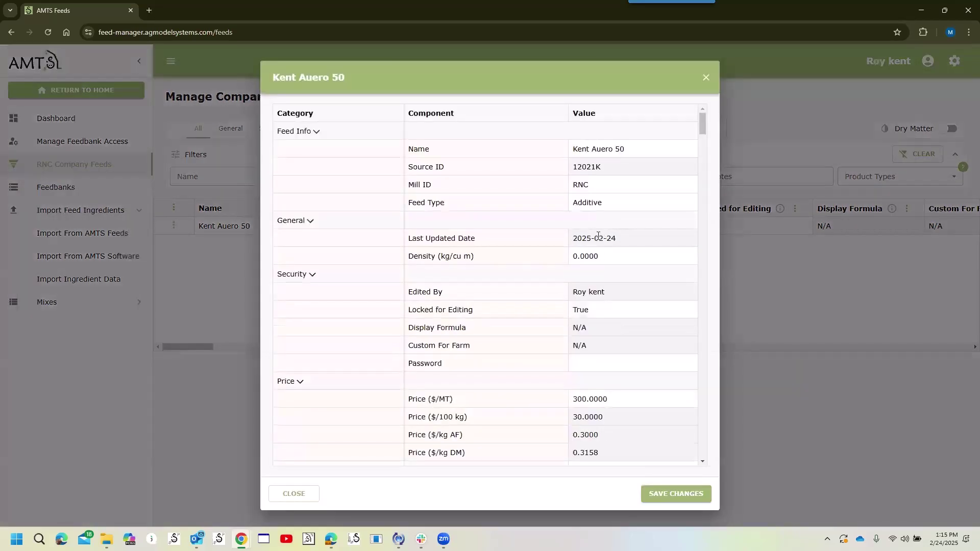
pyautogui.scroll(-5, 598, 237)
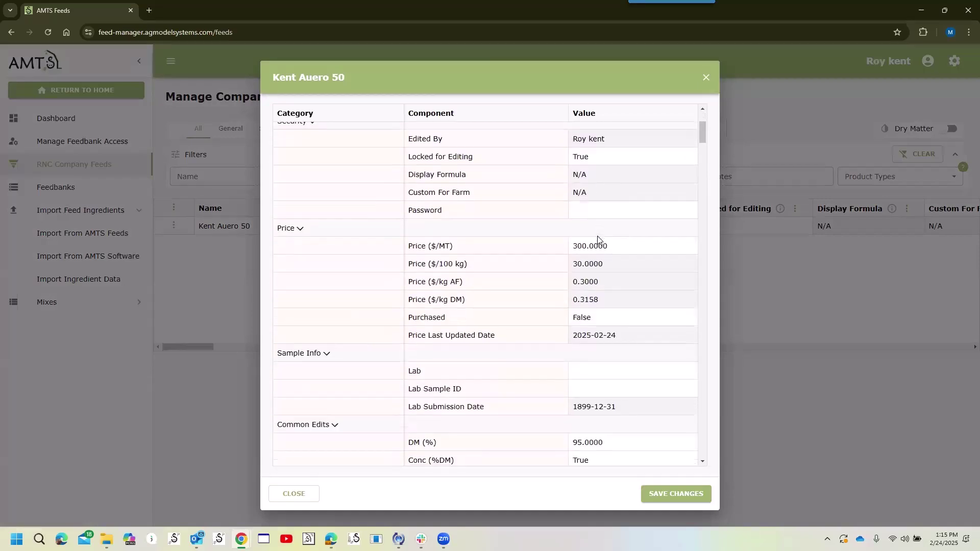
pyautogui.scroll(-3, 598, 237)
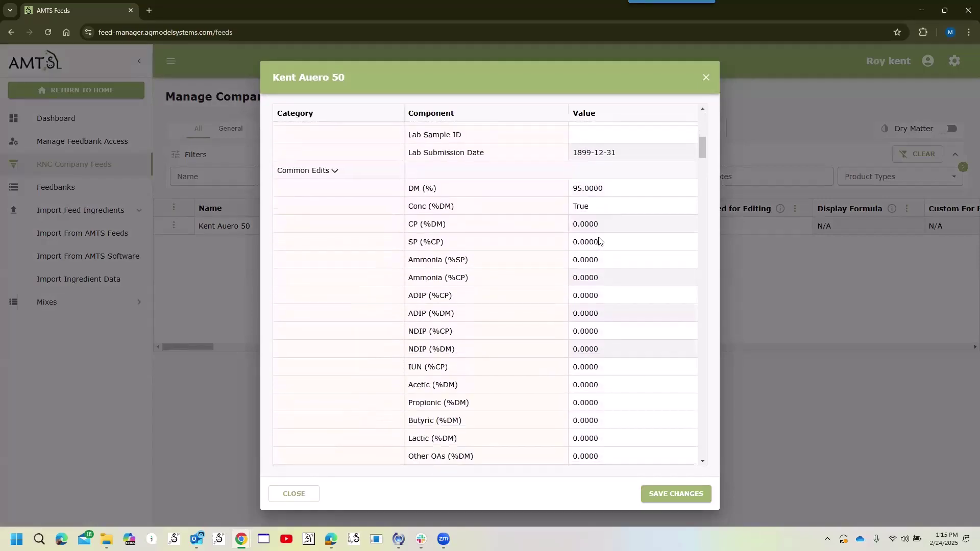
pyautogui.click(615, 224)
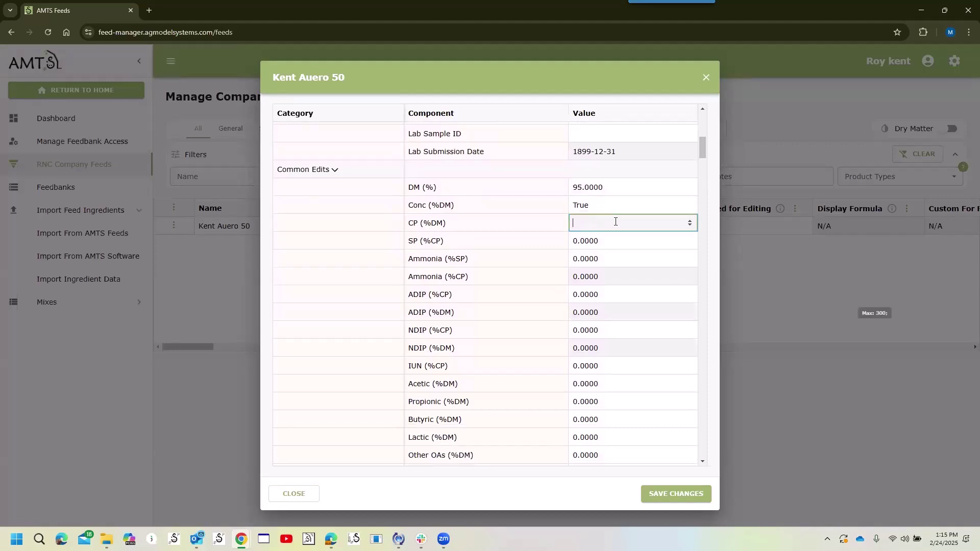
pyautogui.write('14')
pyautogui.press('Return')
pyautogui.press('Down')
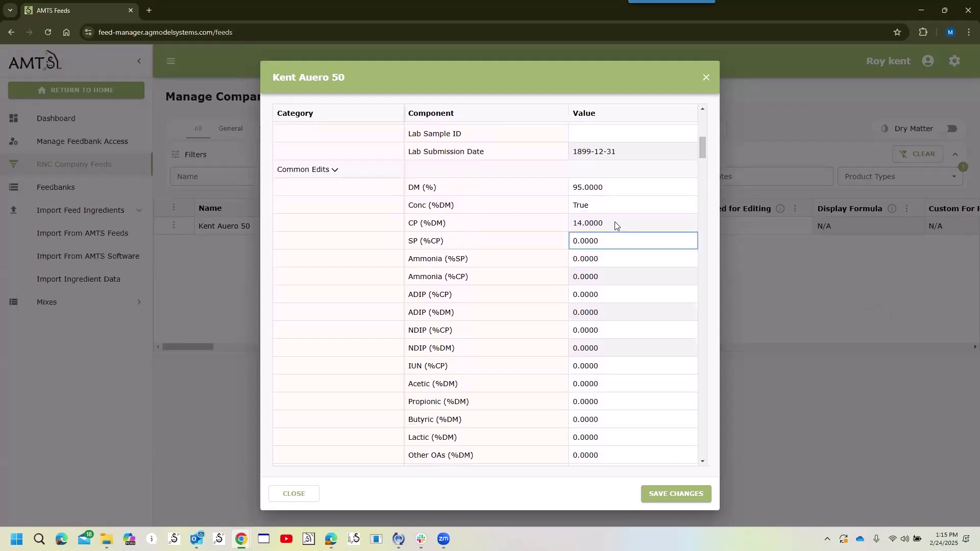
pyautogui.press('Down')
pyautogui.press('Down')
pyautogui.press('Down')
pyautogui.press('Down')
pyautogui.press('Down')
pyautogui.press('Down')
pyautogui.press('Down')
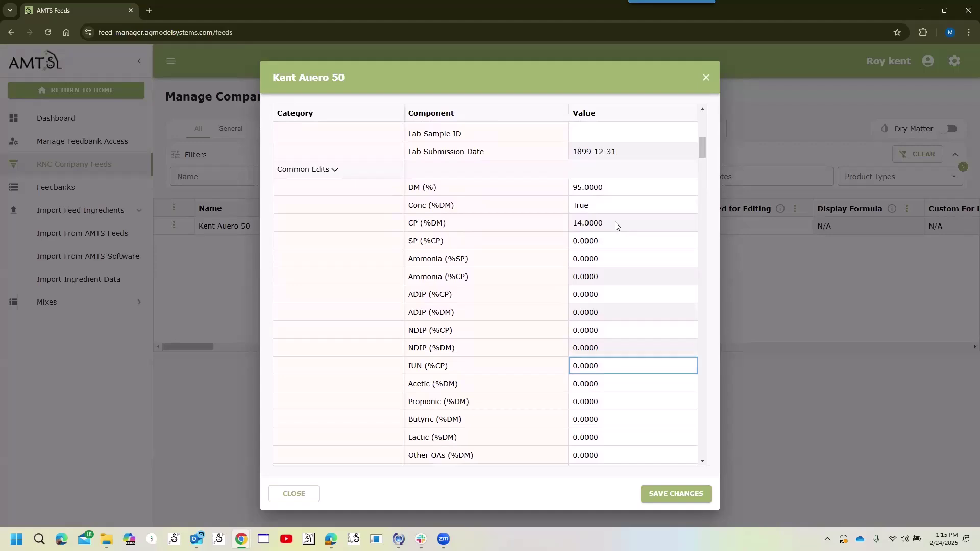
pyautogui.click(665, 493)
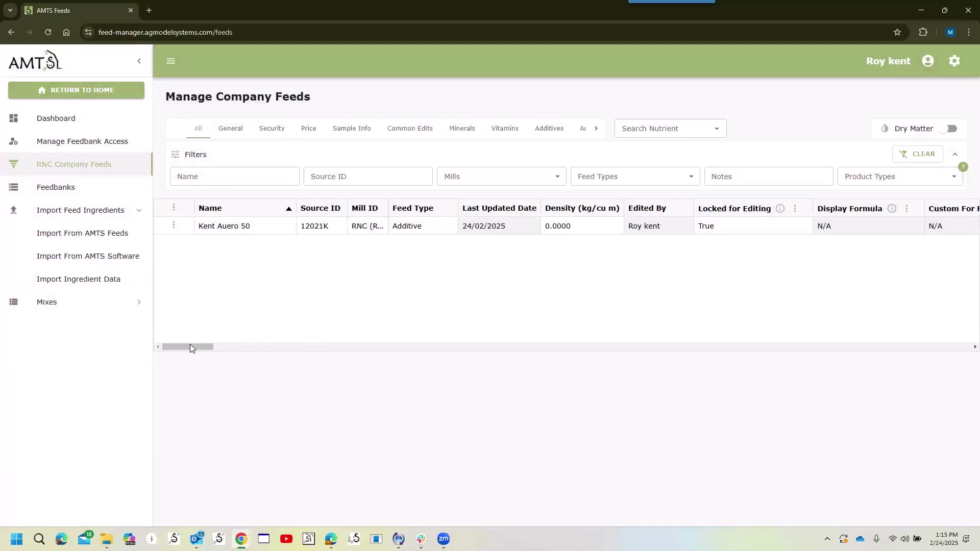
# - Duplicate the Kent Auero 50 feed under the name Kent Auero 50 bagged, keeping Source ID 12021K and the RNC mill
pyautogui.click(174, 226)
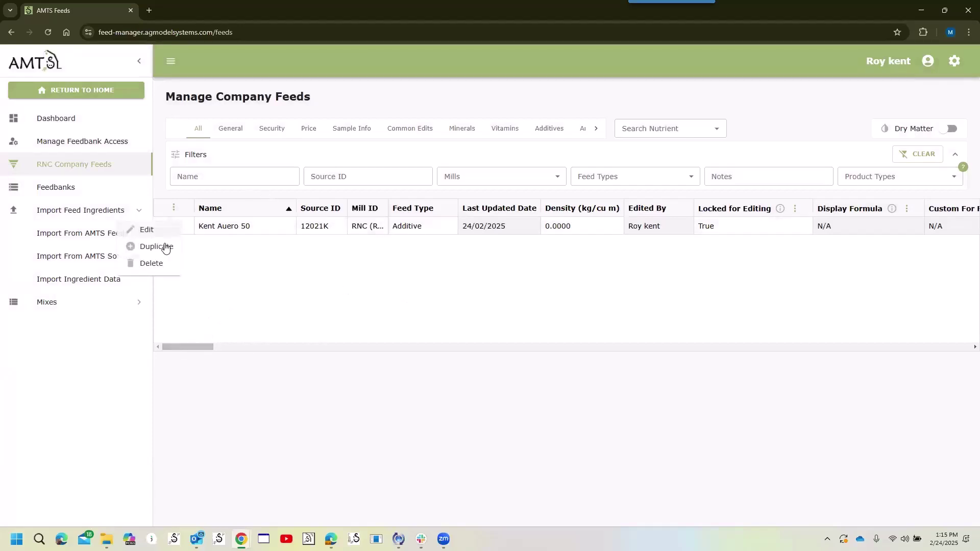
pyautogui.click(165, 248)
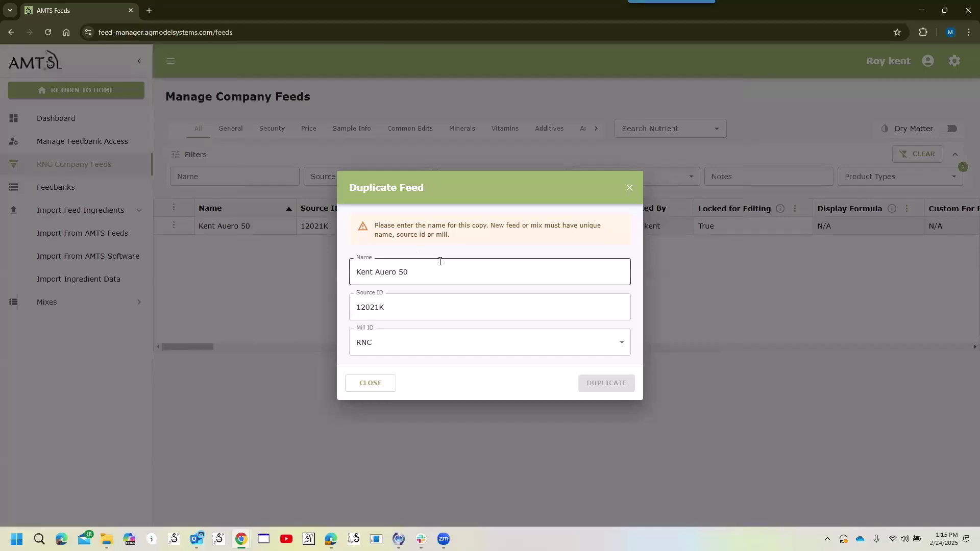
pyautogui.click(413, 311)
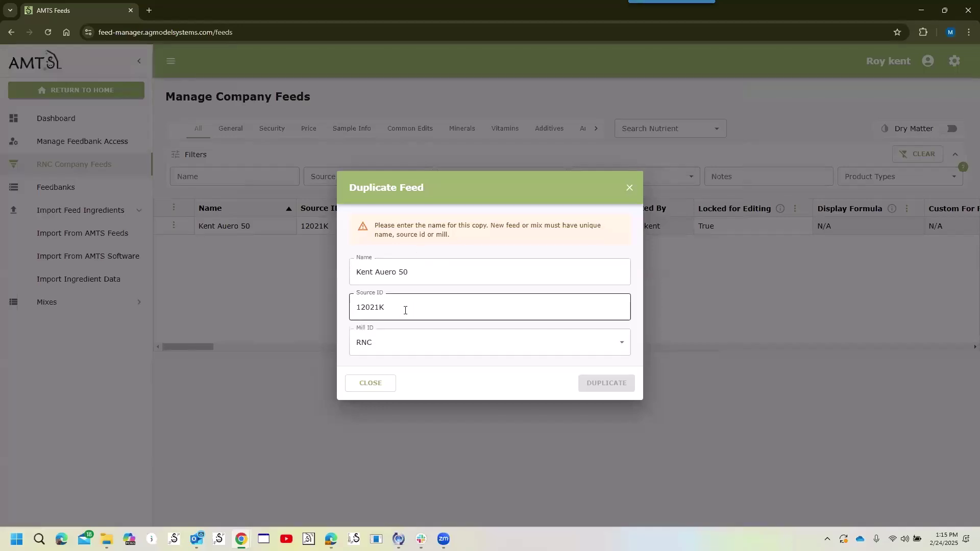
pyautogui.click(414, 283)
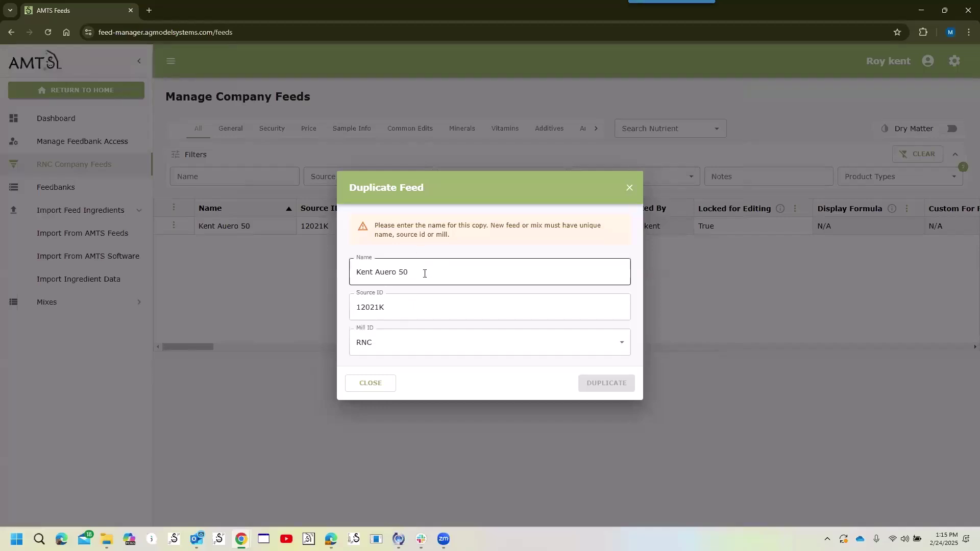
pyautogui.click(429, 311)
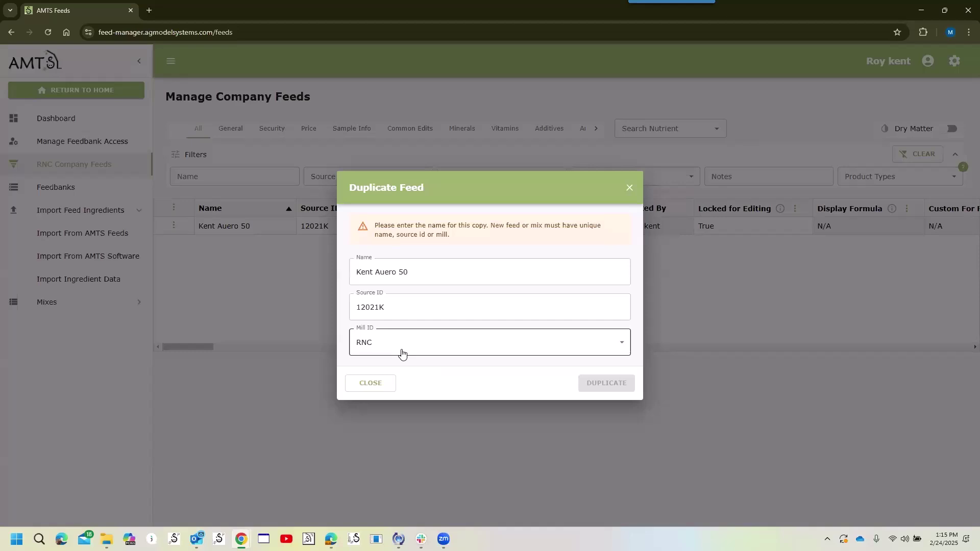
pyautogui.click(407, 307)
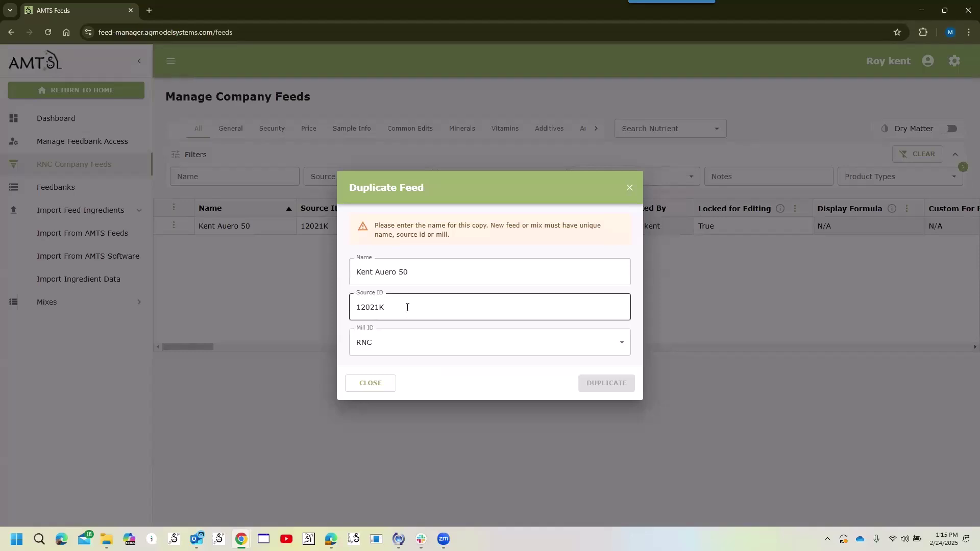
pyautogui.click(435, 269)
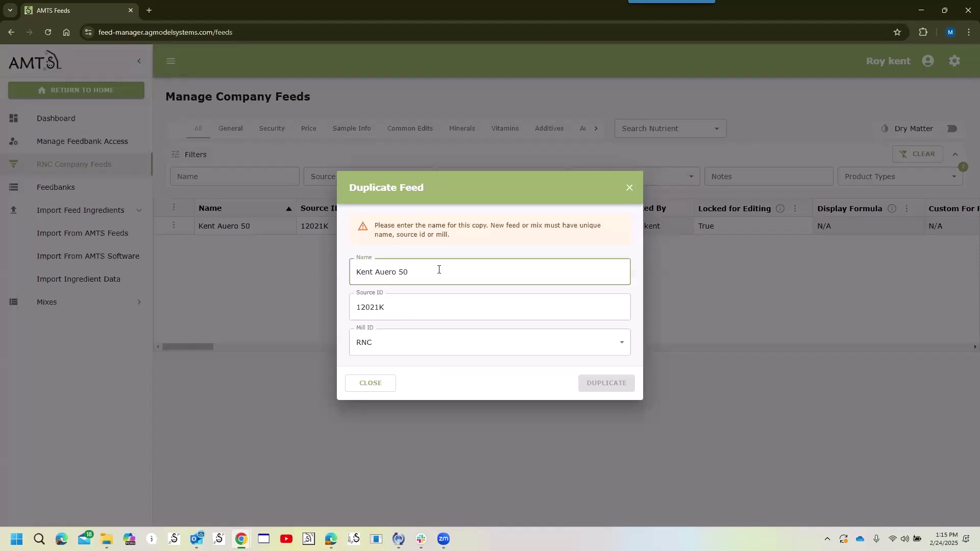
pyautogui.write('bagged')
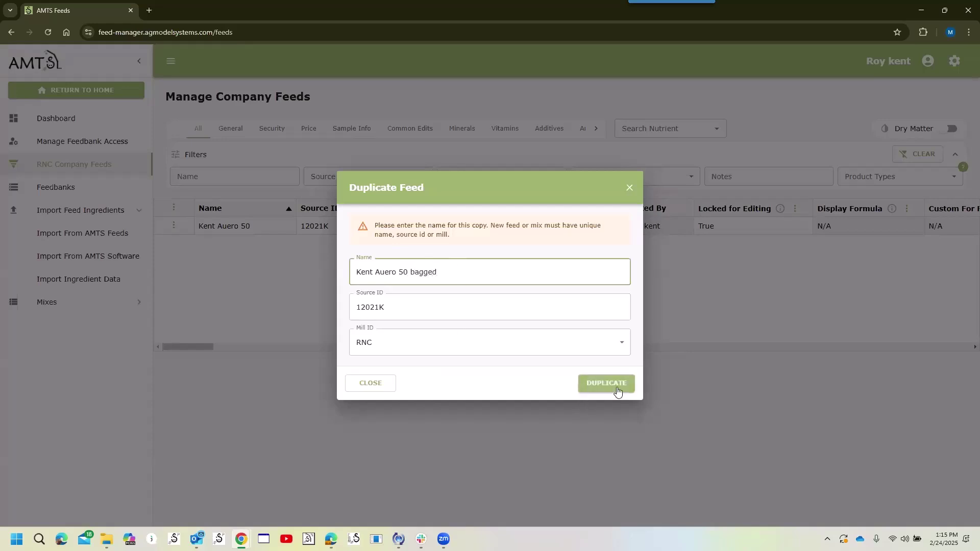
pyautogui.click(615, 389)
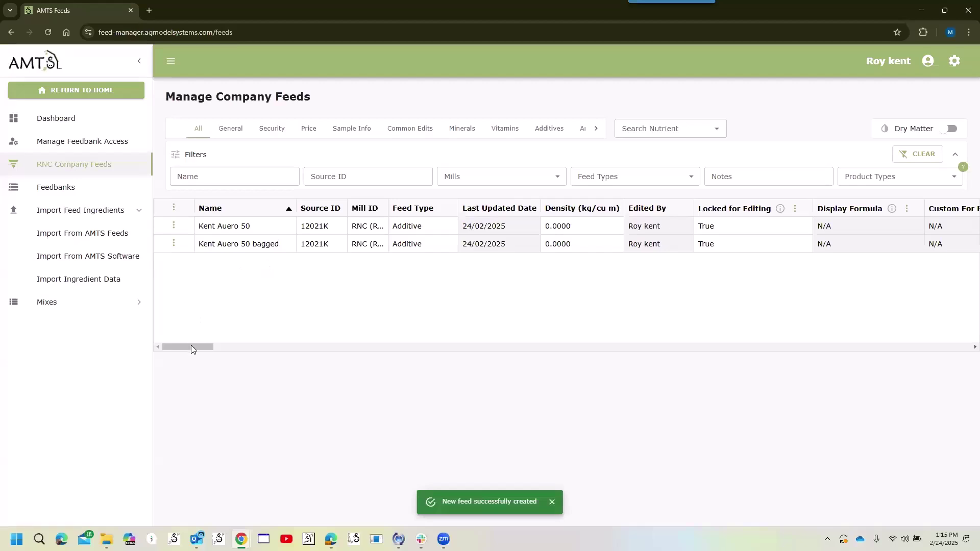
# - Show only the price columns and set the Price ($/MT) of Kent Auero 50 bagged to 400
pyautogui.moveTo(228, 352); pyautogui.dragTo(281, 352)
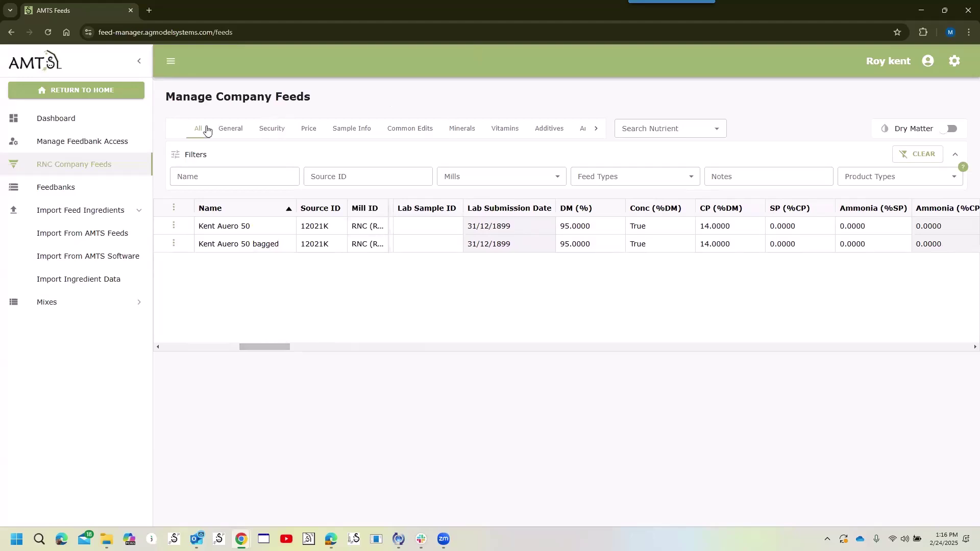
pyautogui.click(308, 130)
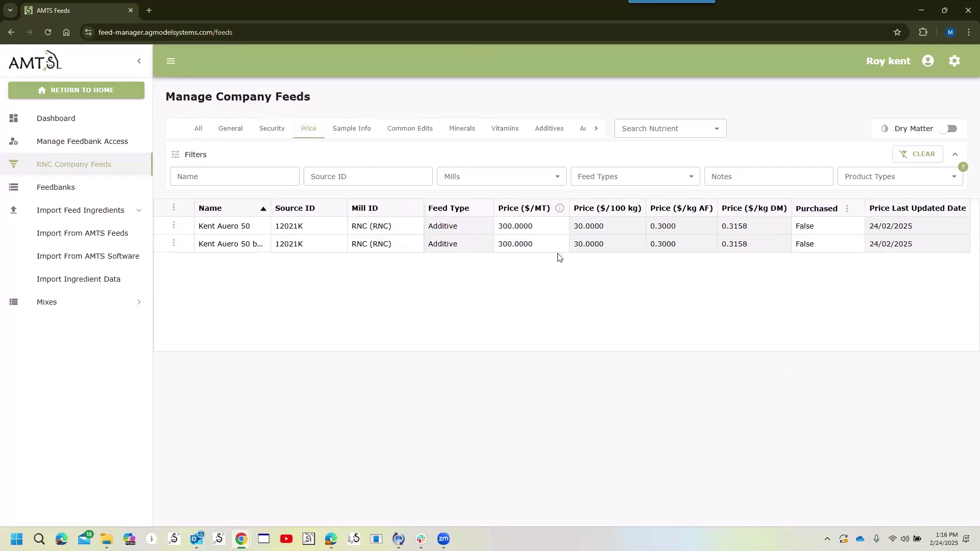
pyautogui.doubleClick(548, 243)
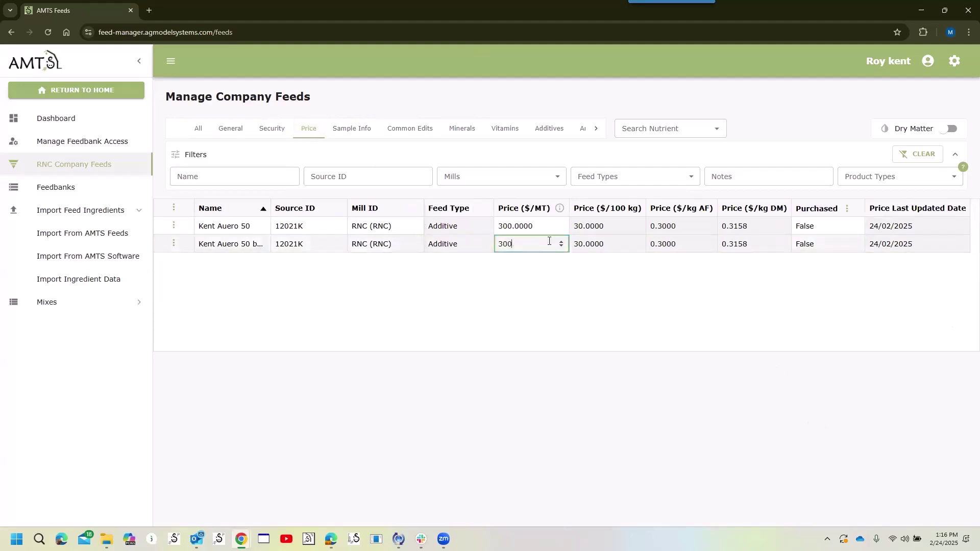
pyautogui.hotkey('ctrl', 'a')
pyautogui.write('400')
pyautogui.press('Tab')
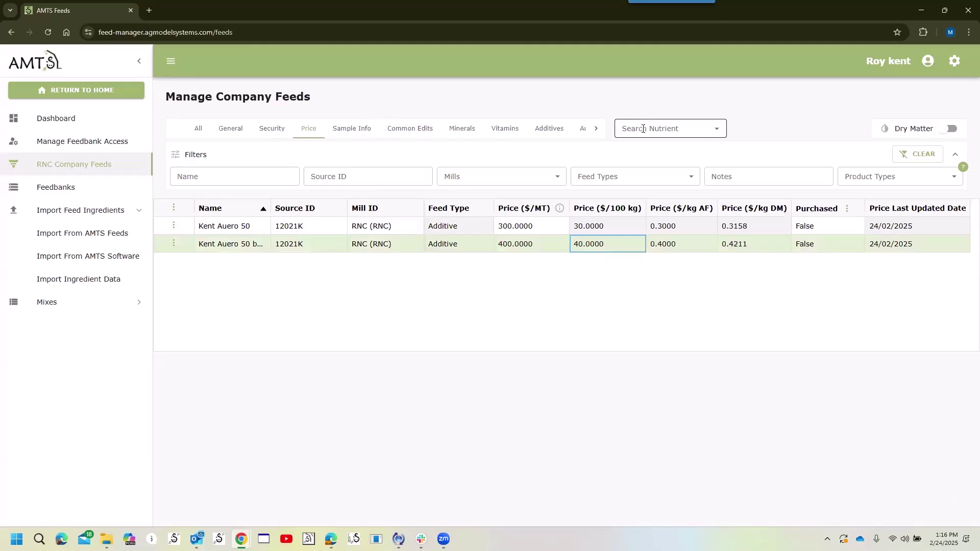
# - Locate the Notes column through the nutrient search and enter the note "upcharge for bagging" for Kent Auero 50 bagged
pyautogui.click(643, 128)
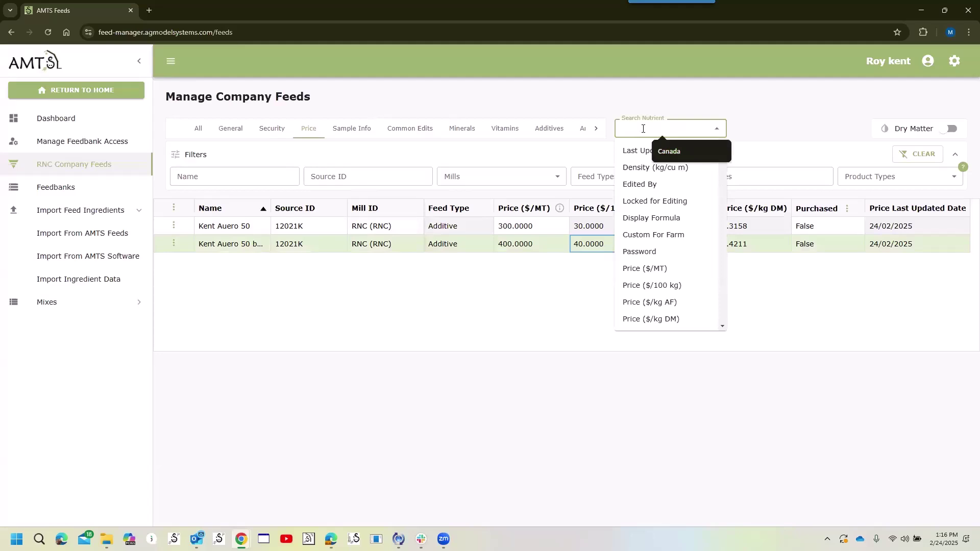
pyautogui.write('note')
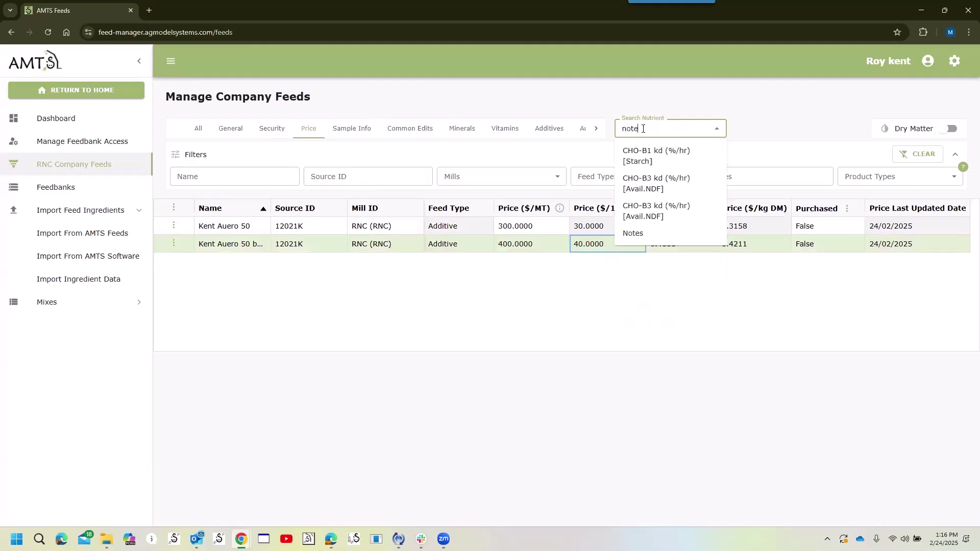
pyautogui.click(661, 234)
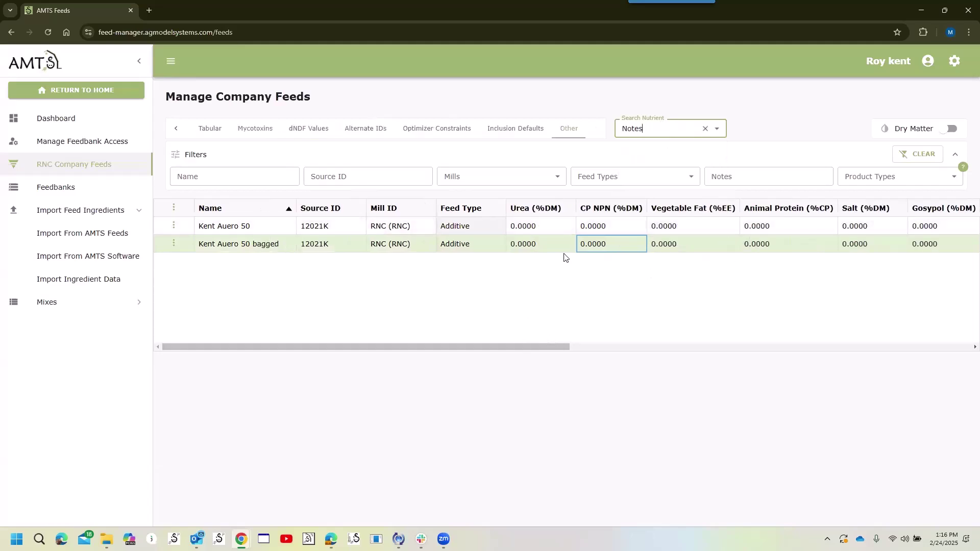
pyautogui.moveTo(543, 346); pyautogui.dragTo(811, 316)
pyautogui.click(811, 244)
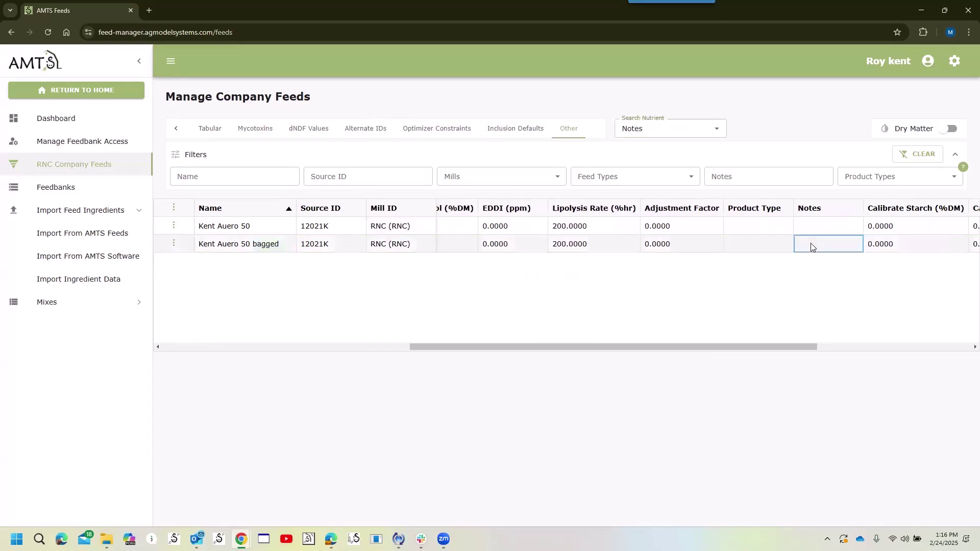
pyautogui.write('up')
pyautogui.write('da')
pyautogui.write('rge for')
pyautogui.write(' bagging')
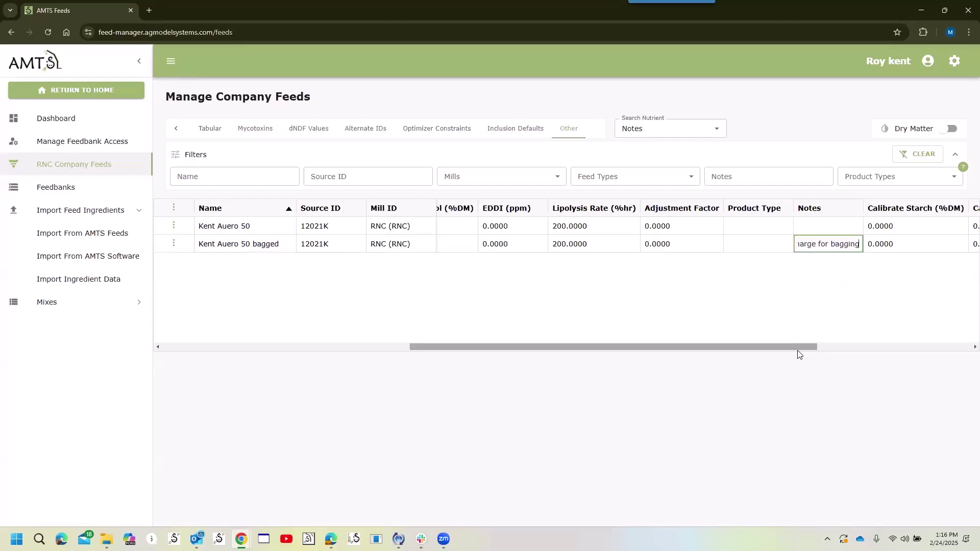
# - Review the remaining Other columns through Feed ID and AMTS ID, and display the Security columns for both feeds
pyautogui.moveTo(798, 350); pyautogui.dragTo(953, 357)
pyautogui.moveTo(825, 352); pyautogui.dragTo(915, 347)
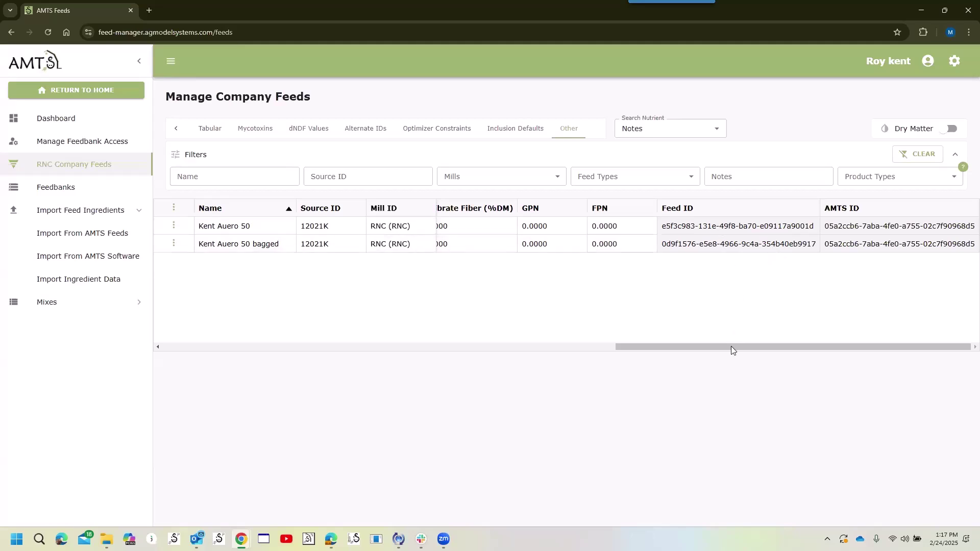
pyautogui.moveTo(731, 347); pyautogui.dragTo(255, 350)
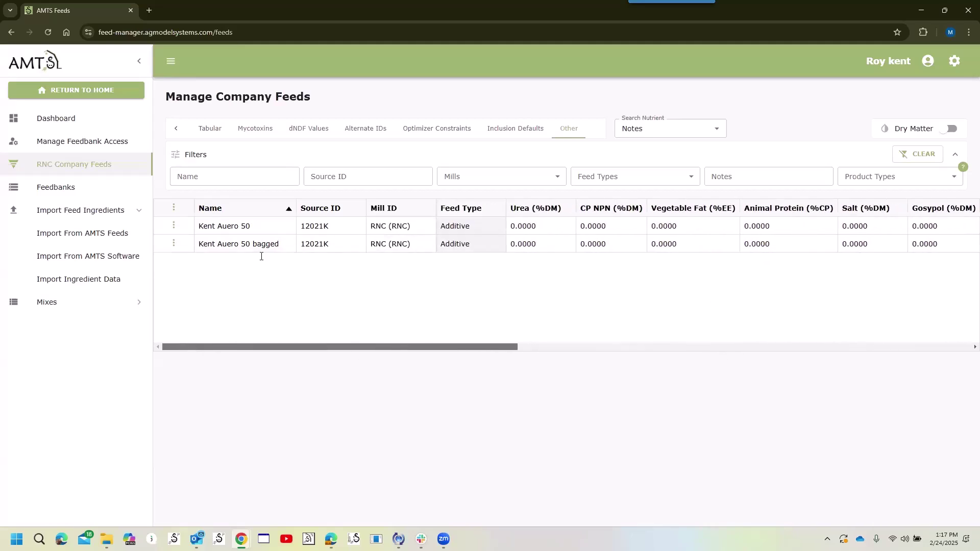
pyautogui.click(175, 129)
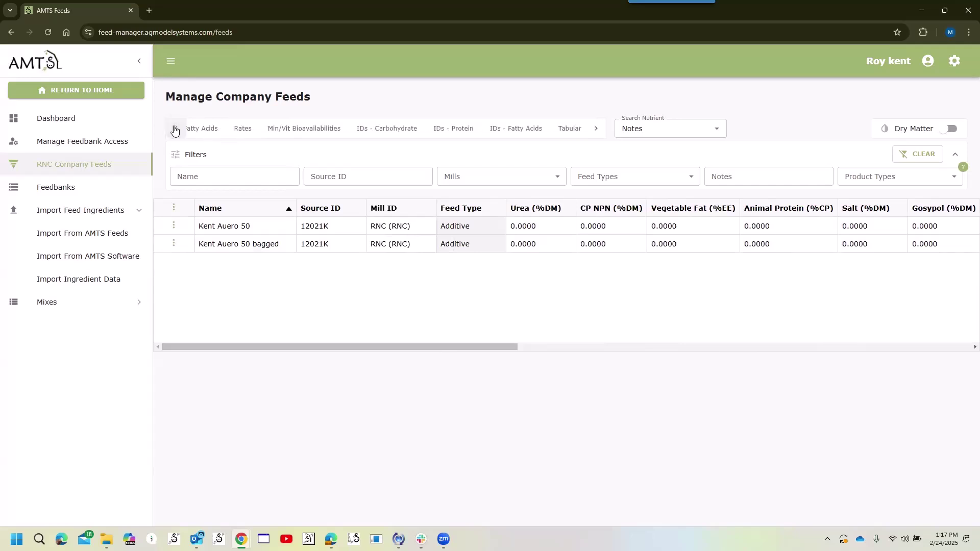
pyautogui.click(276, 129)
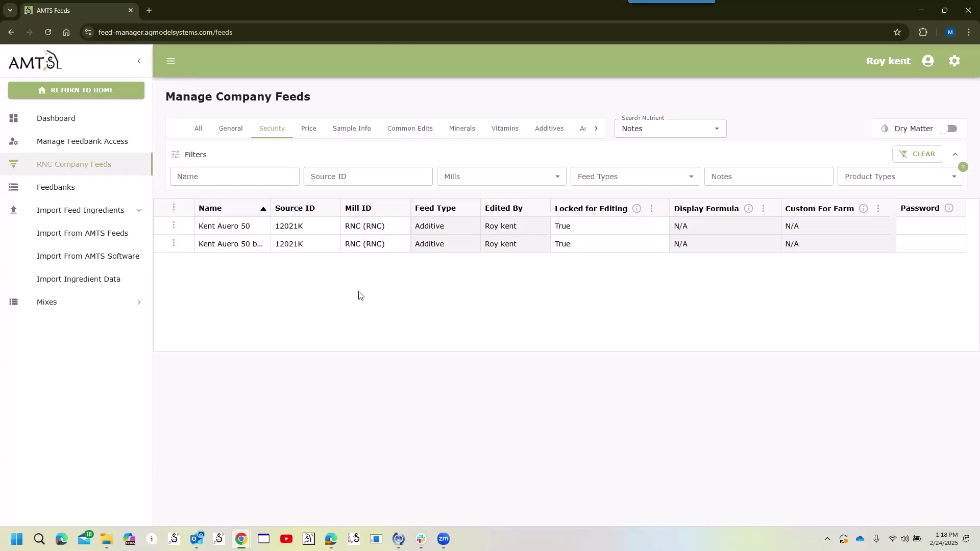
# - Switch to the Edge window, enter the AMTS Feeds Manager and browse the Dinty company feeds
pyautogui.moveTo(663, 2)
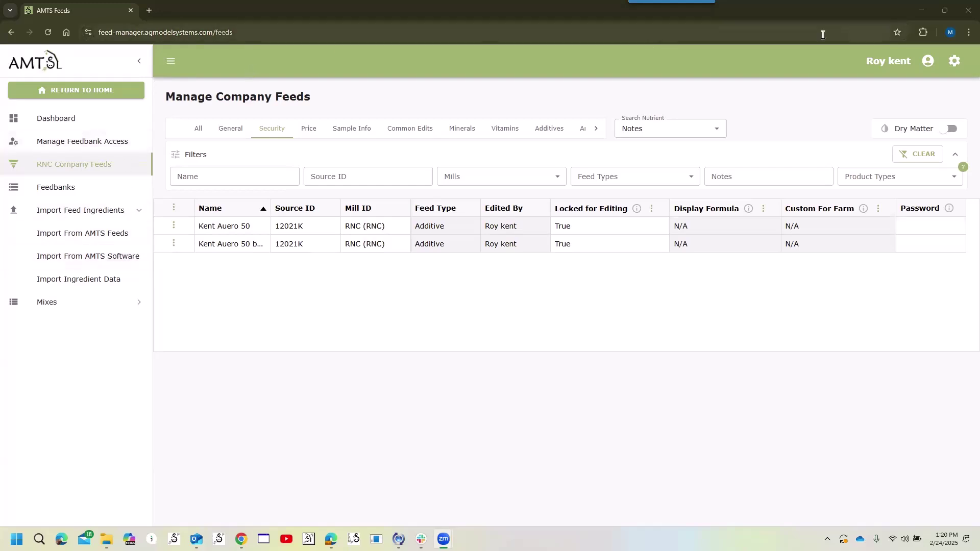
pyautogui.click(922, 12)
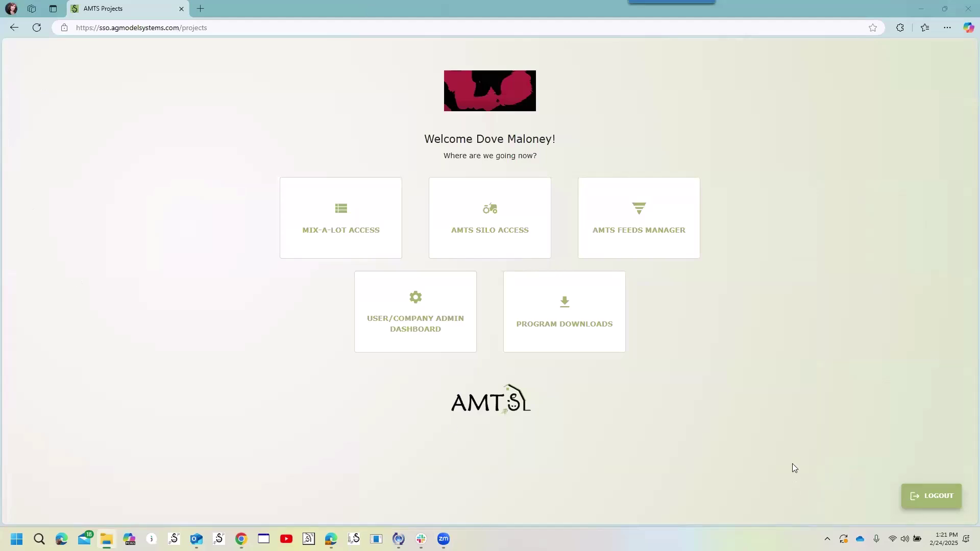
pyautogui.click(645, 222)
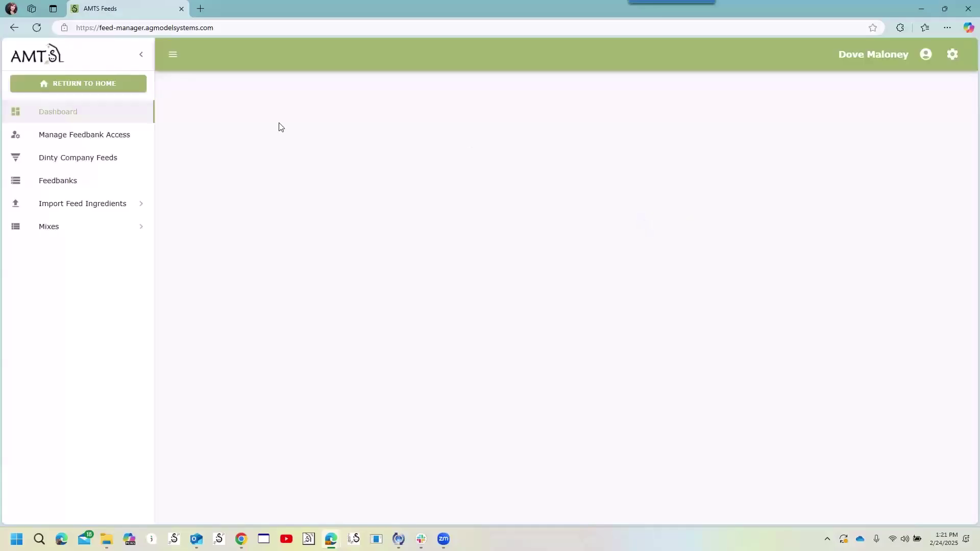
pyautogui.click(82, 154)
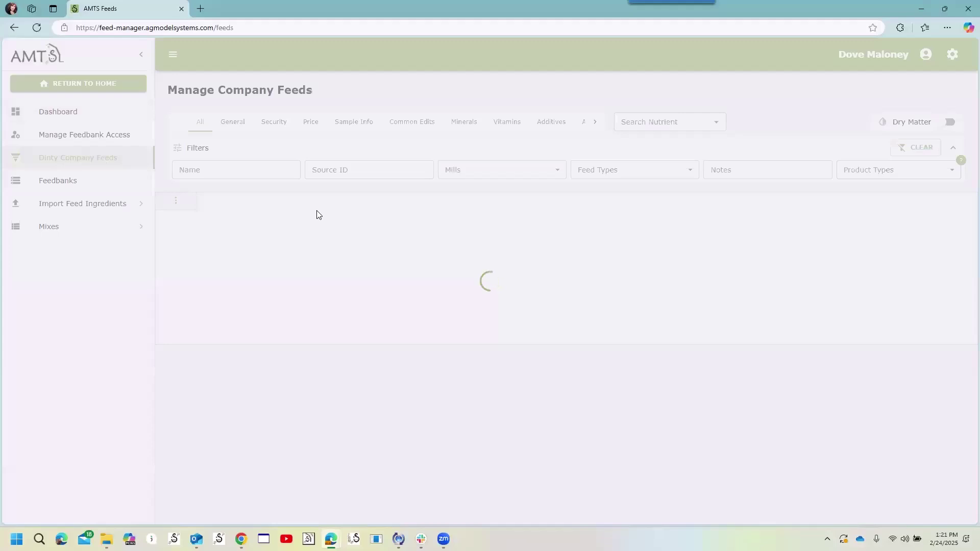
pyautogui.scroll(-10, 342, 290)
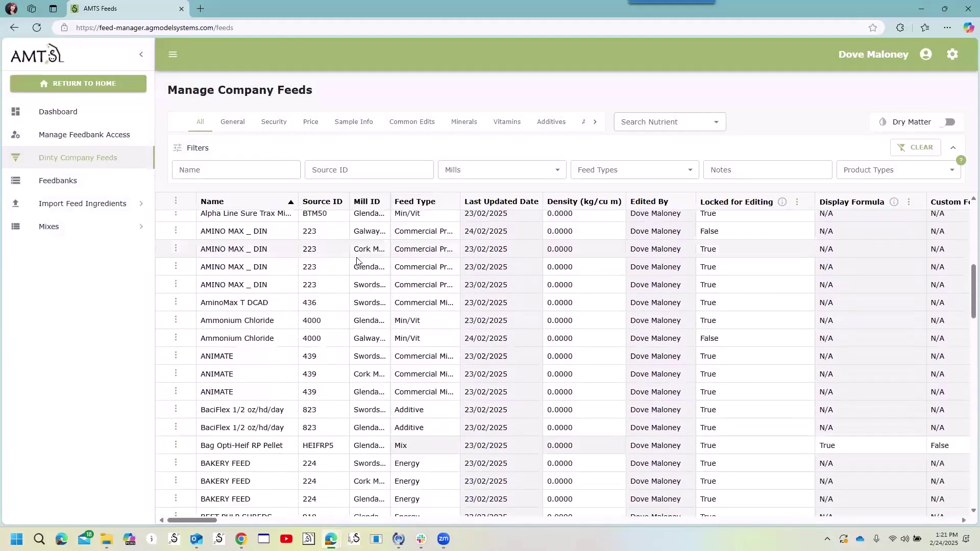
pyautogui.scroll(10, 342, 290)
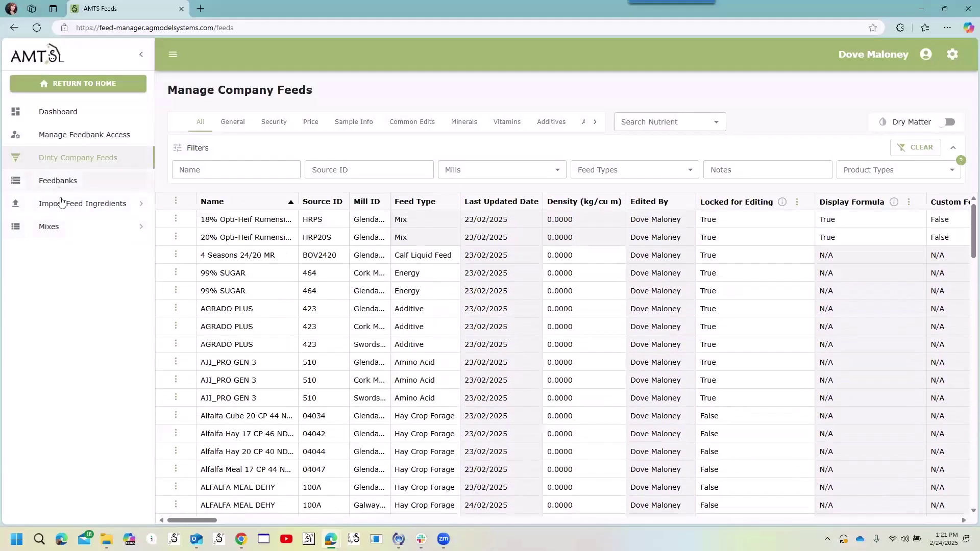
# - Start an import from AMTS software for Cork Mill (CK), adding the file Dinty (CK) Org Ingredients.amts_fdbank_json
pyautogui.click(61, 204)
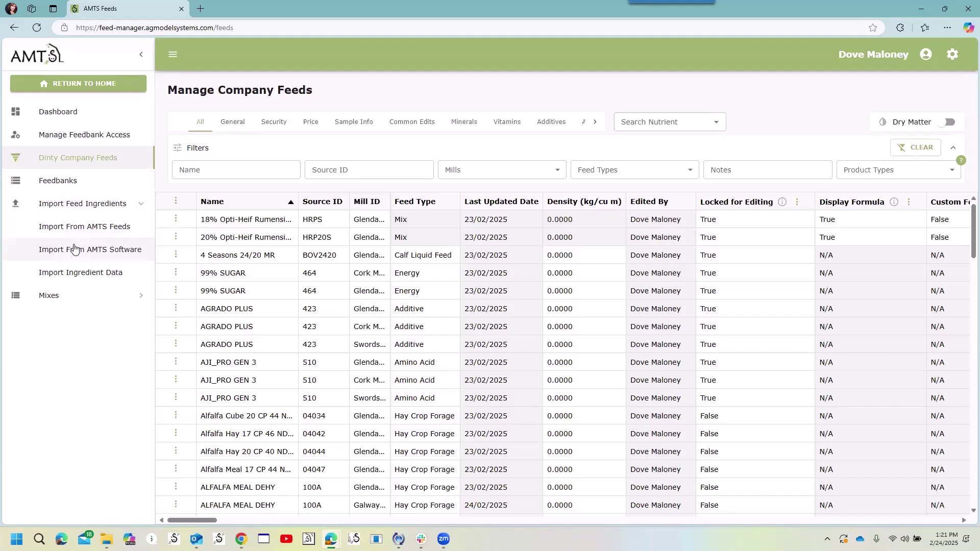
pyautogui.click(99, 255)
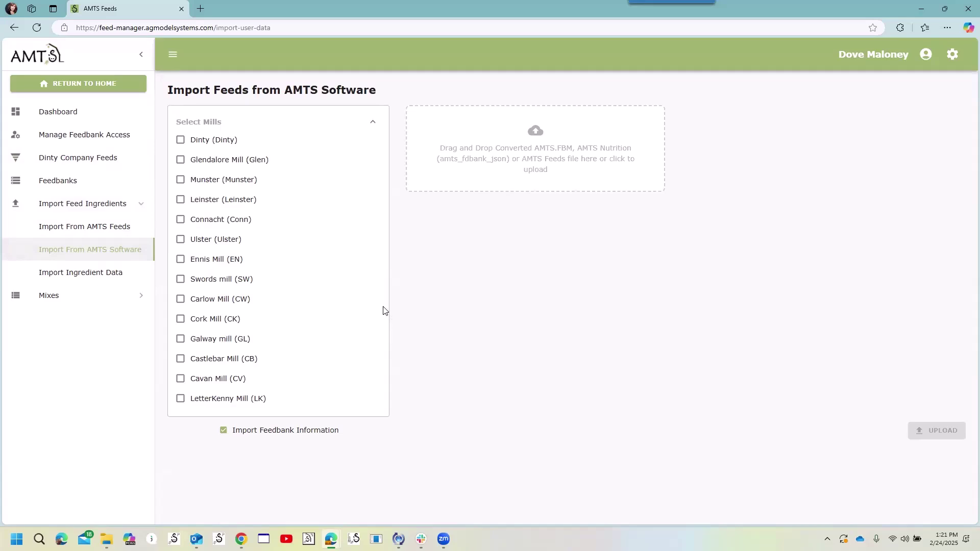
pyautogui.click(181, 320)
pyautogui.moveTo(343, 229); pyautogui.dragTo(546, 174)
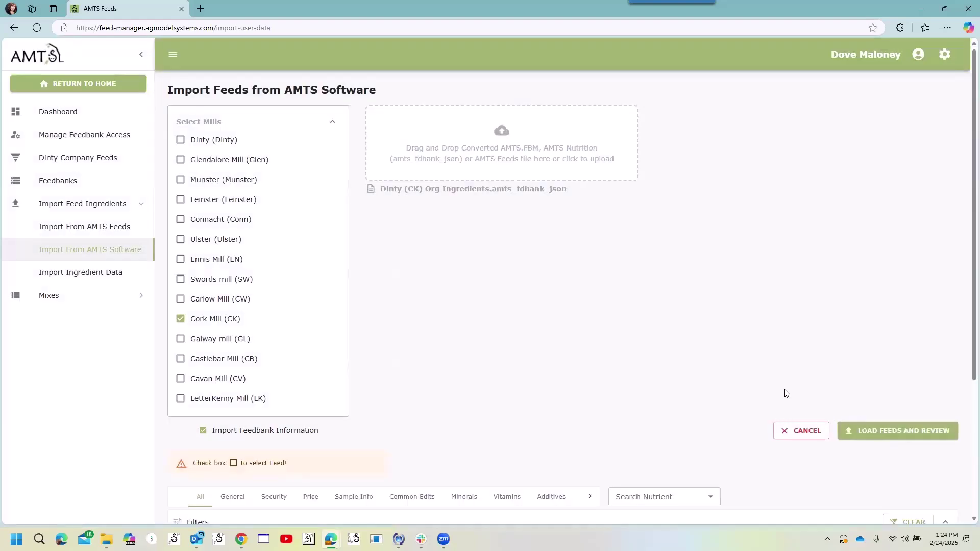
# - Select all feeds in the uploaded Dinty (CK) Org Ingredients file and load them for review
pyautogui.scroll(-4, 786, 393)
pyautogui.scroll(-3, 800, 411)
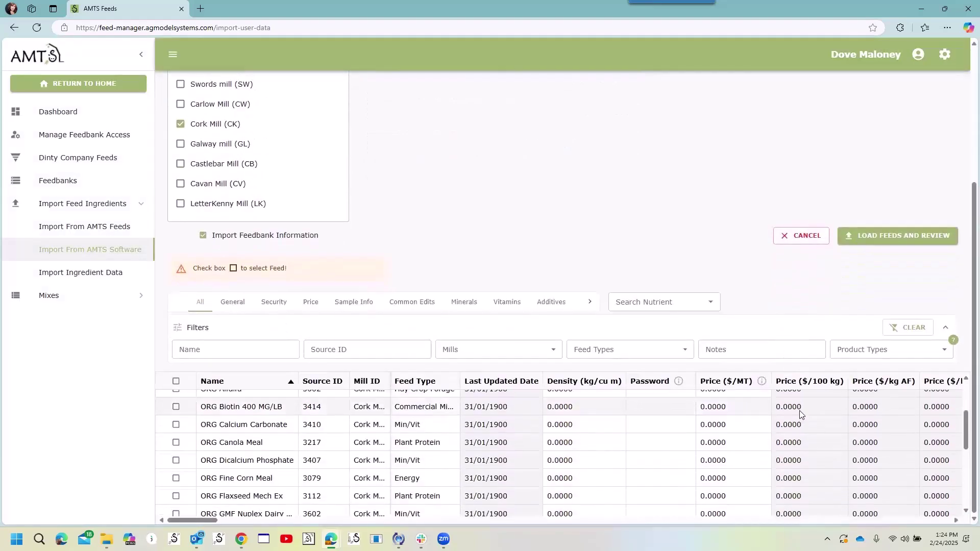
pyautogui.scroll(-5, 771, 450)
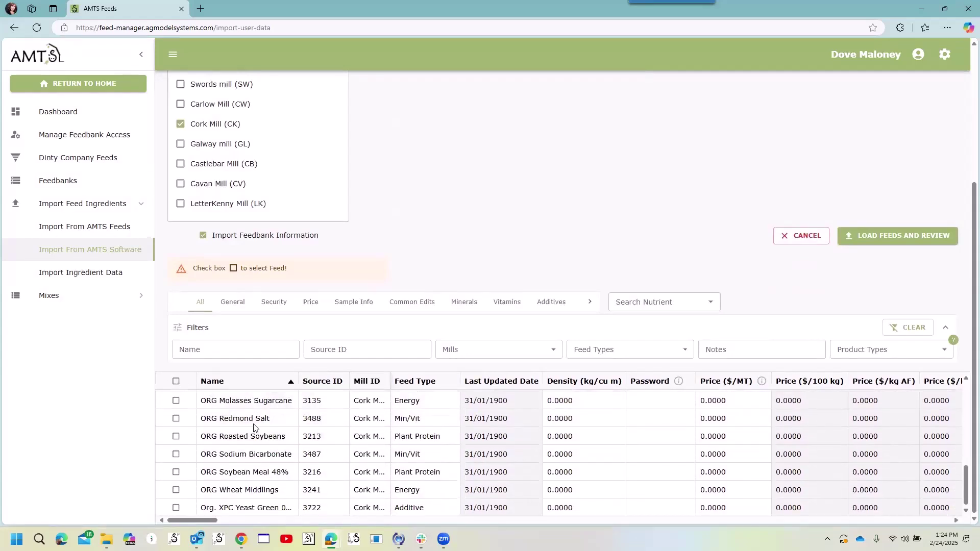
pyautogui.scroll(10, 253, 434)
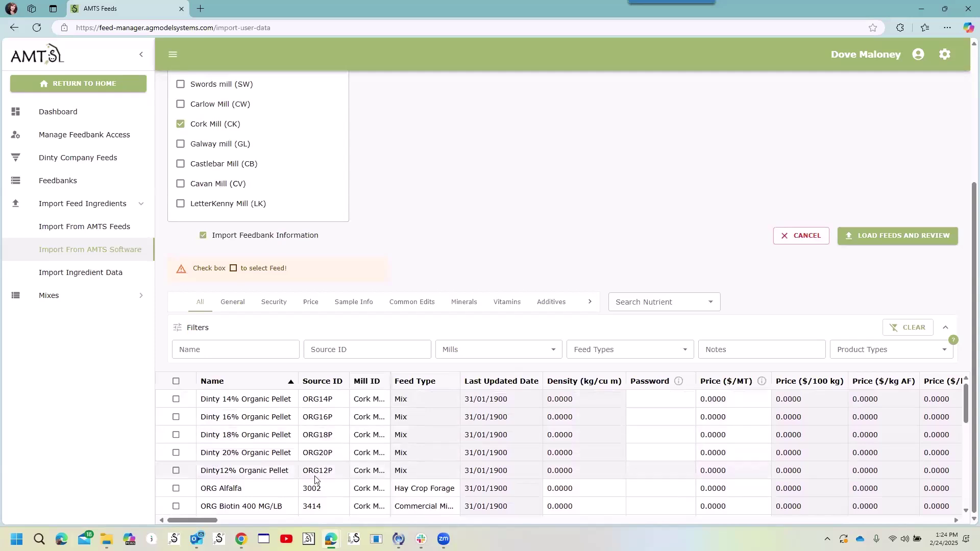
pyautogui.click(176, 382)
pyautogui.scroll(-1, 258, 454)
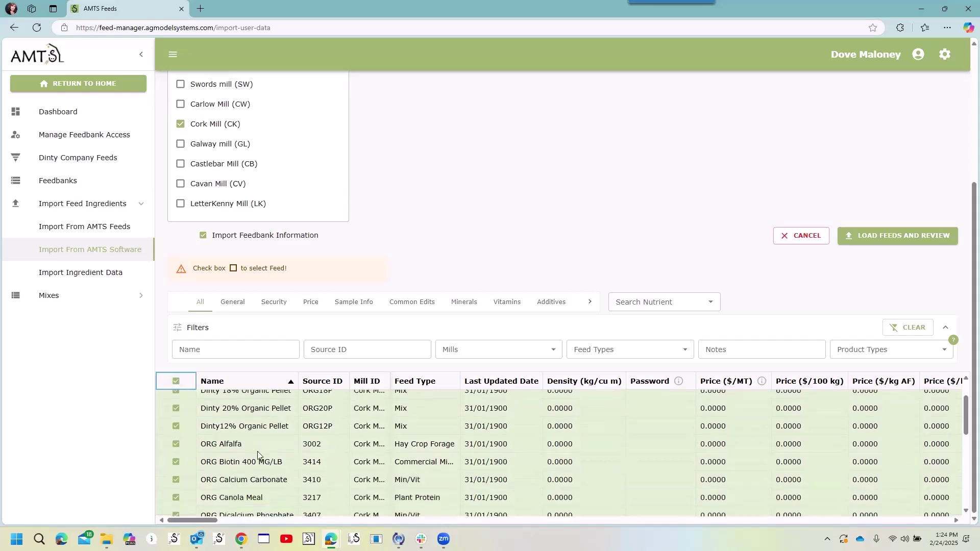
pyautogui.scroll(-8, 258, 454)
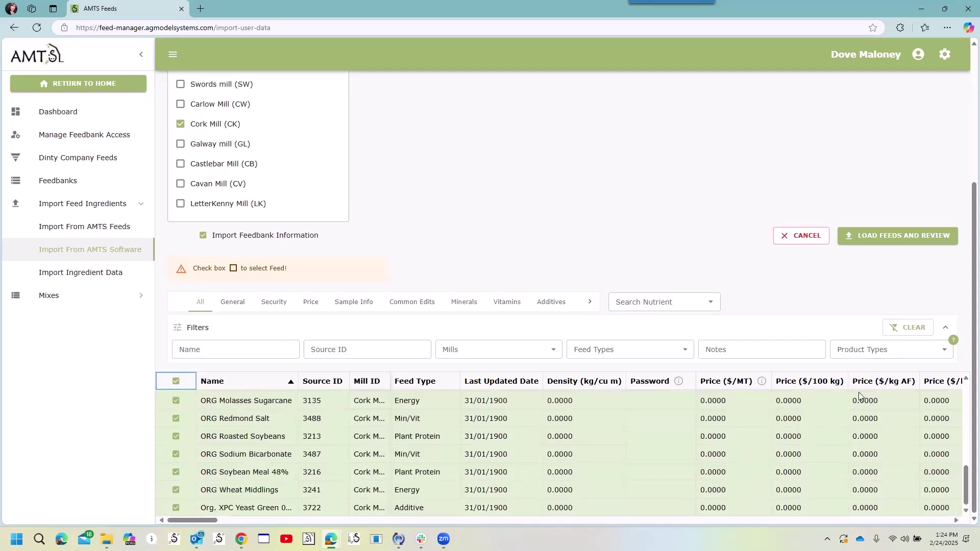
pyautogui.click(893, 238)
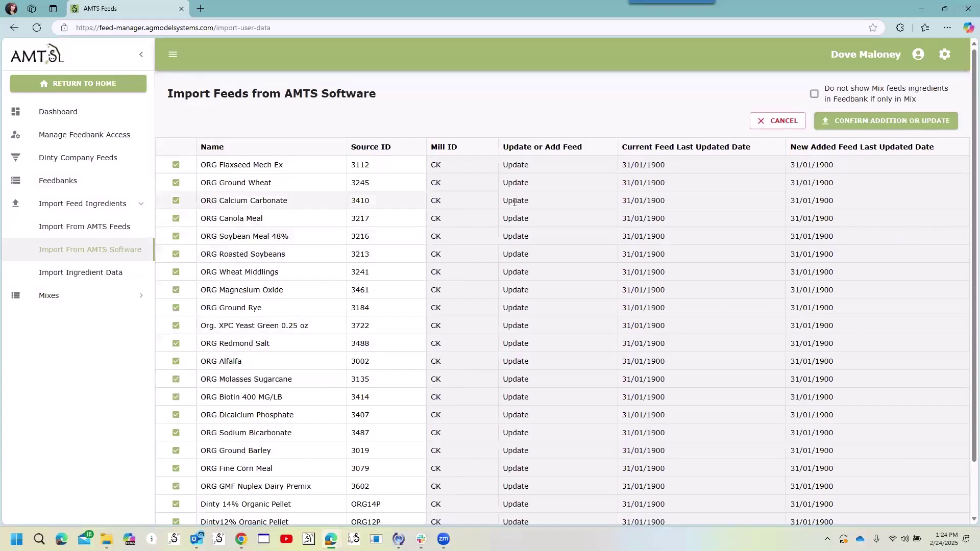
# - Enable hiding mix feed ingredients in the feedbank if only in a mix, and confirm the addition or update
pyautogui.scroll(-2, 543, 259)
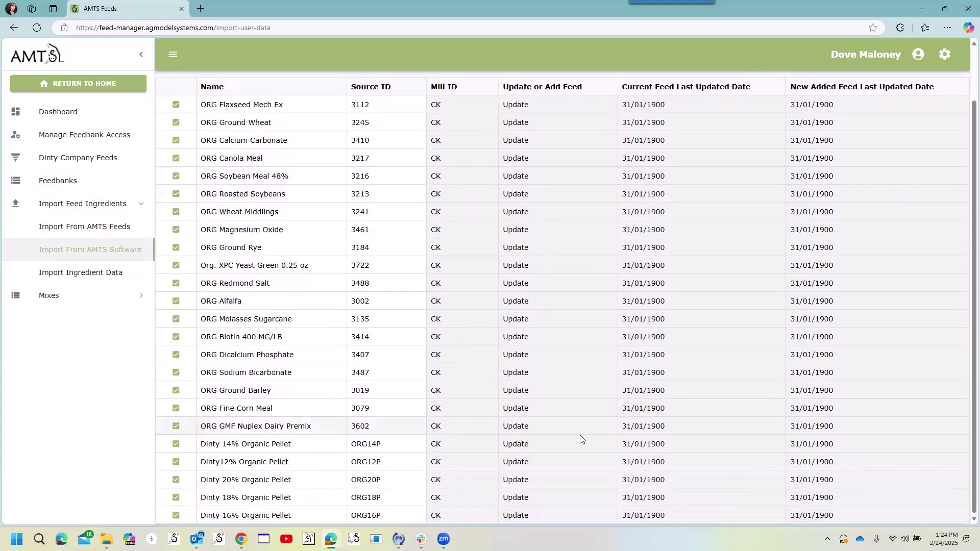
pyautogui.scroll(2, 577, 437)
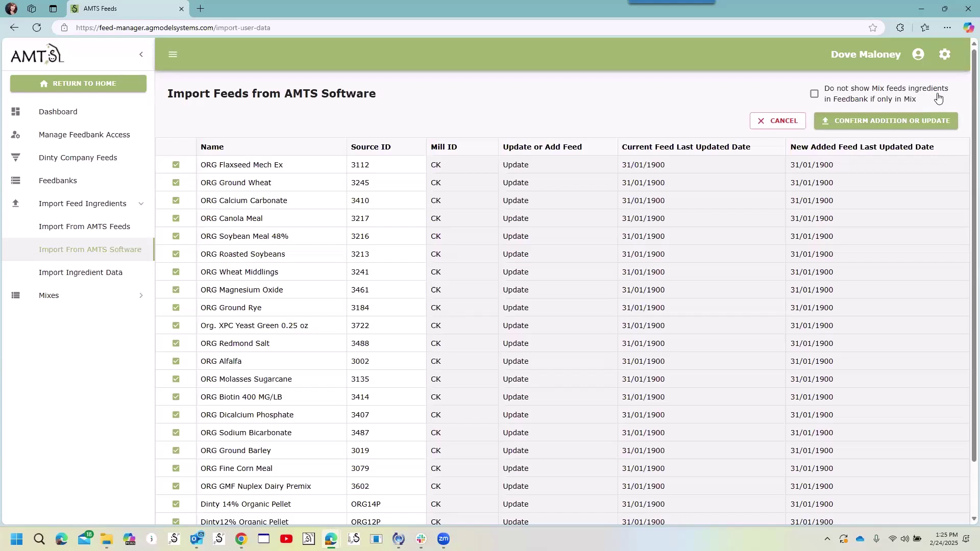
pyautogui.click(815, 96)
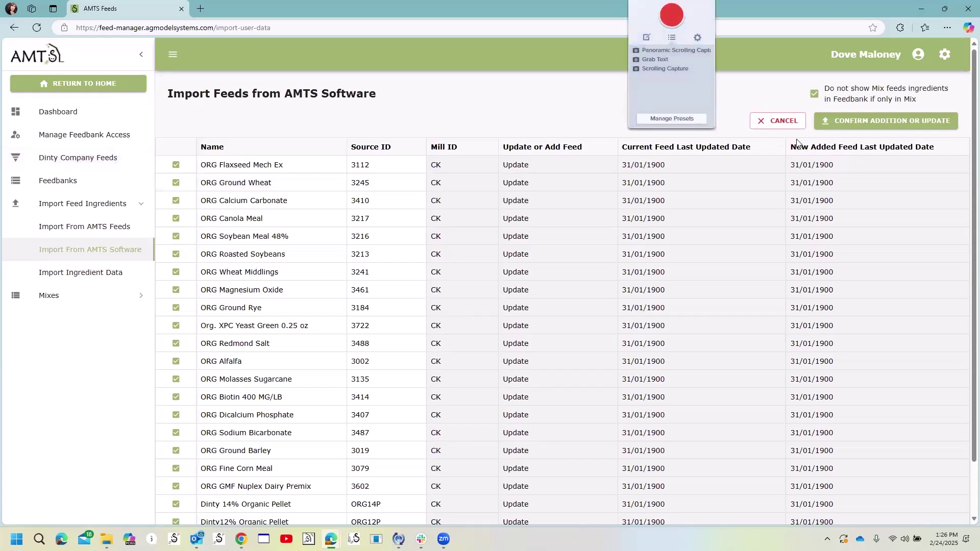
pyautogui.click(892, 121)
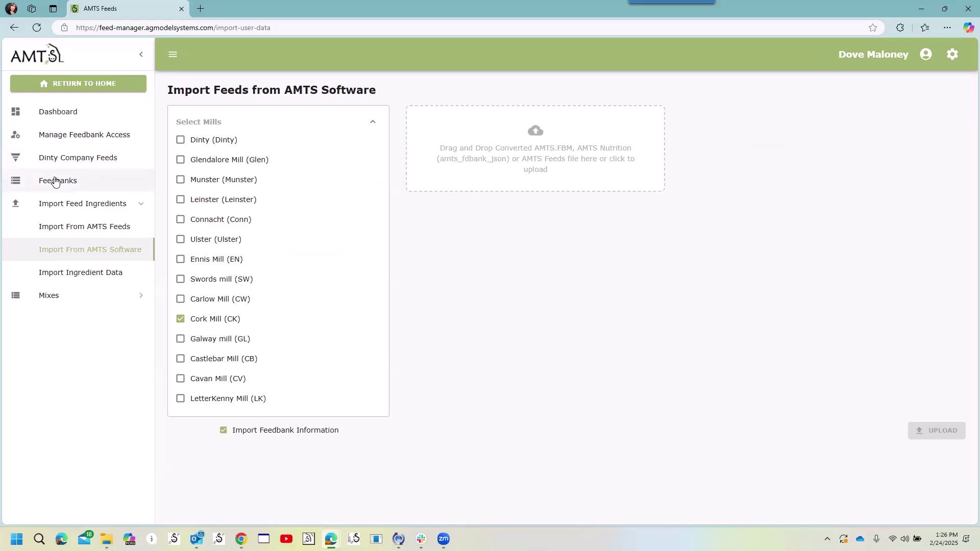
# - Open the Dinty (CK) Org Ingredients feedbank and examine its imported feeds and their Locked for Editing values
pyautogui.click(55, 181)
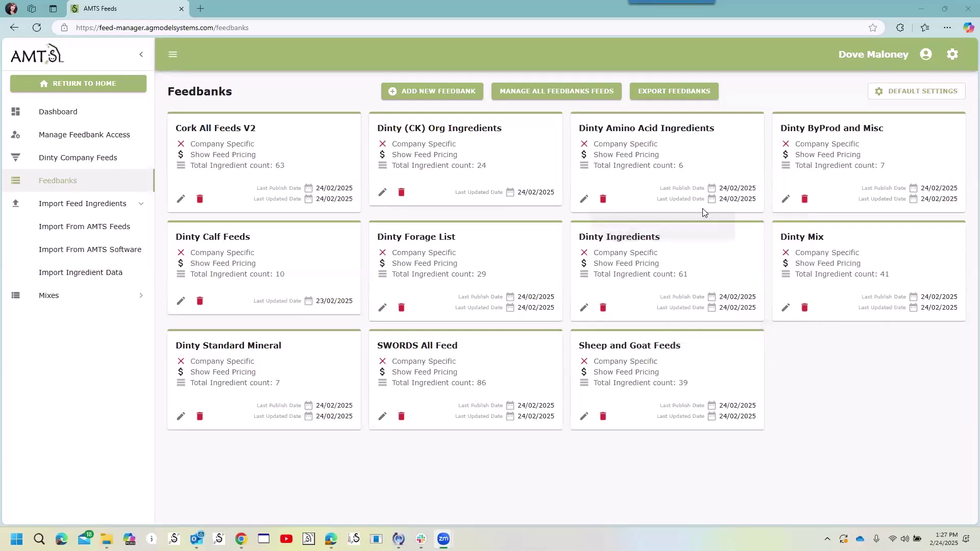
pyautogui.moveTo(660, 197)
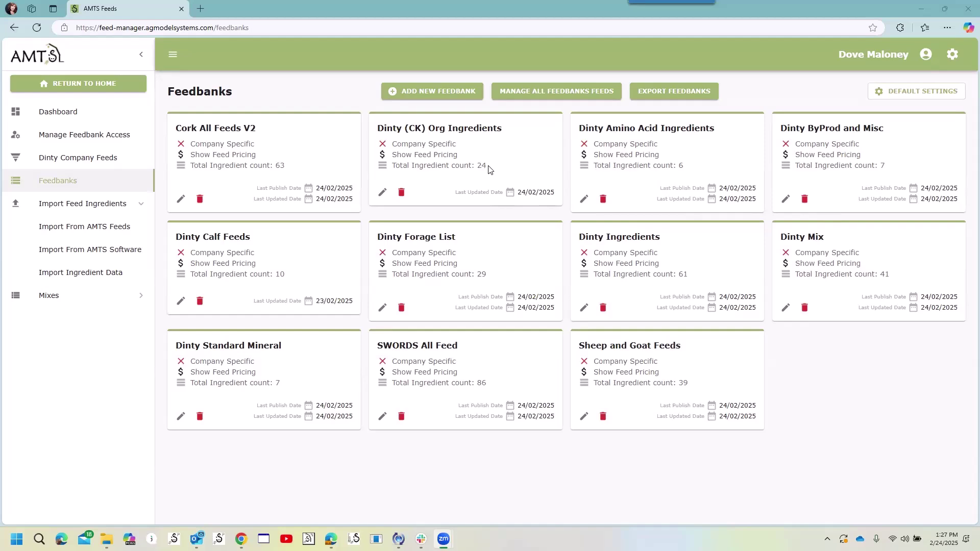
pyautogui.moveTo(487, 193)
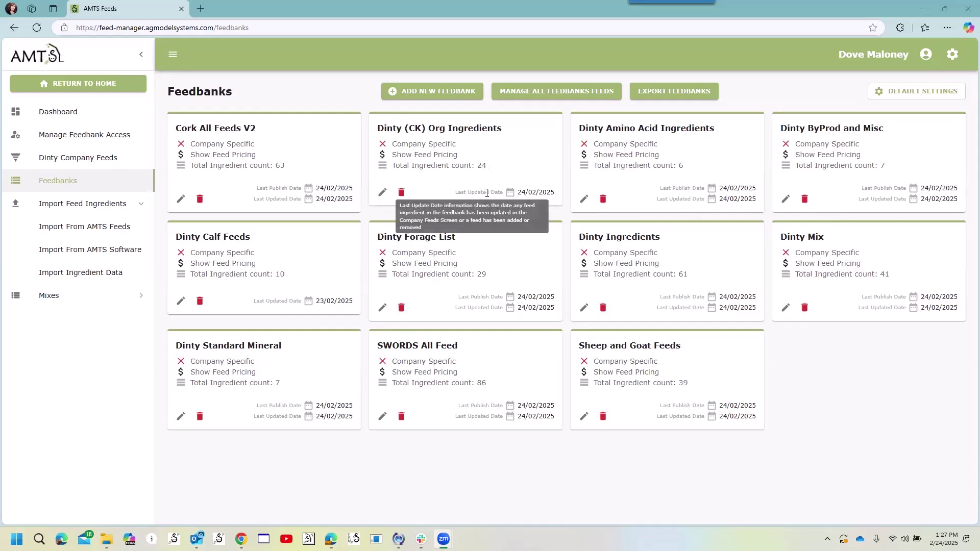
pyautogui.click(382, 192)
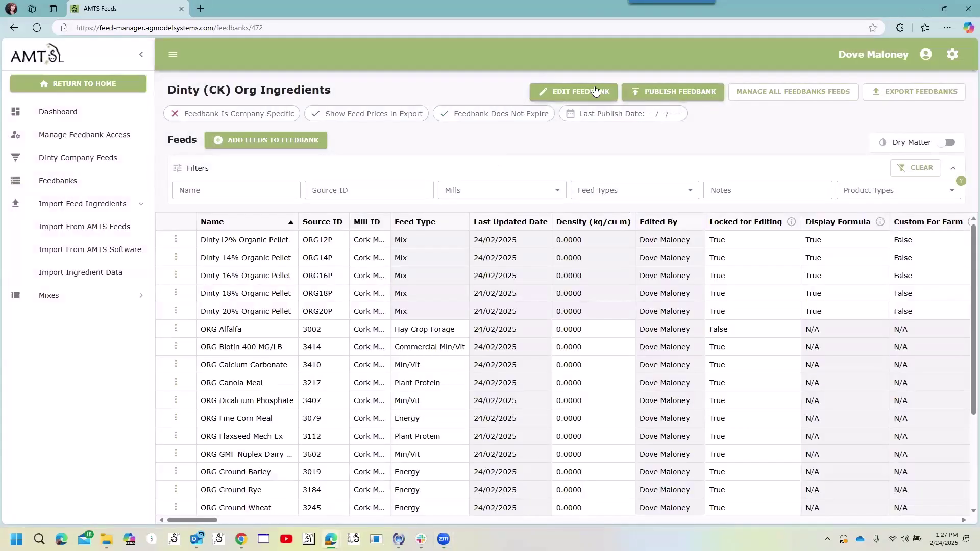
pyautogui.scroll(-3, 276, 296)
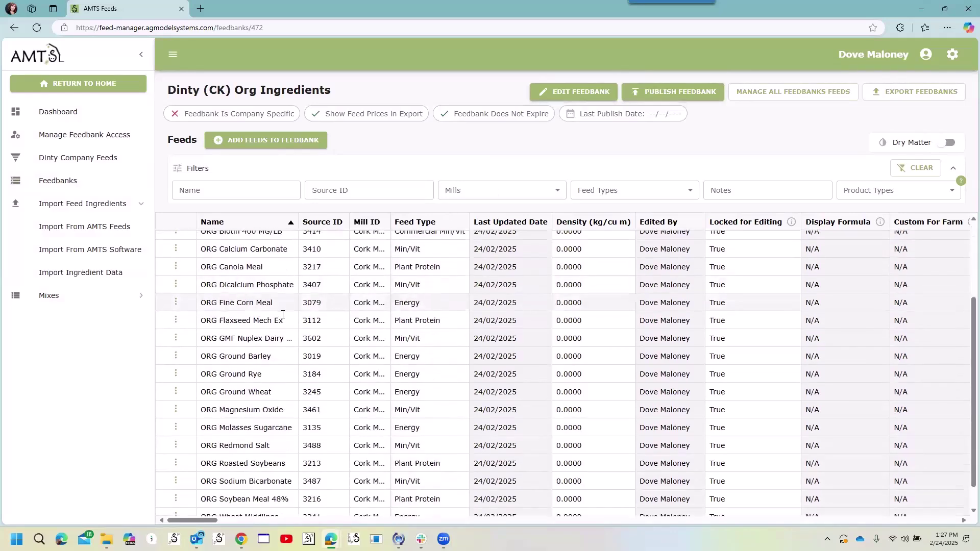
pyautogui.scroll(3, 279, 344)
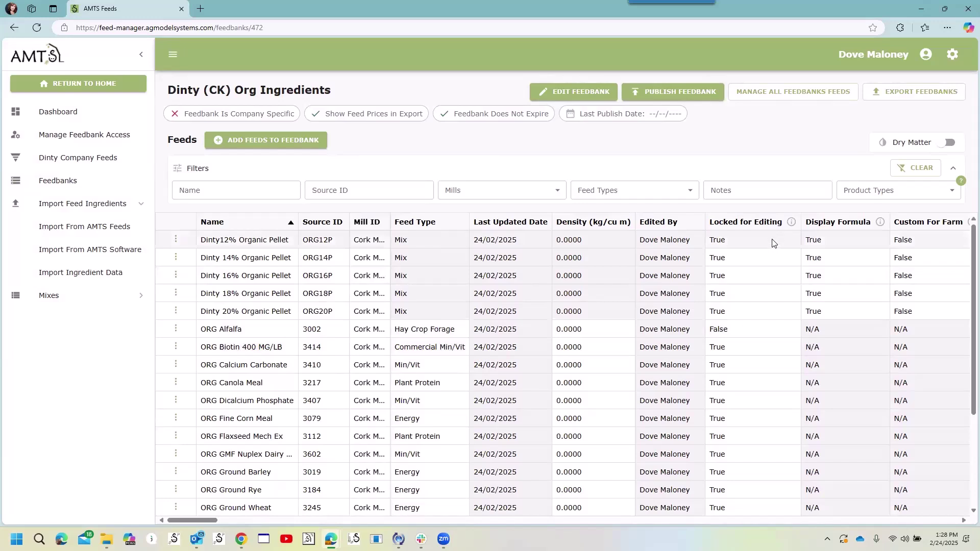
pyautogui.scroll(-3, 771, 242)
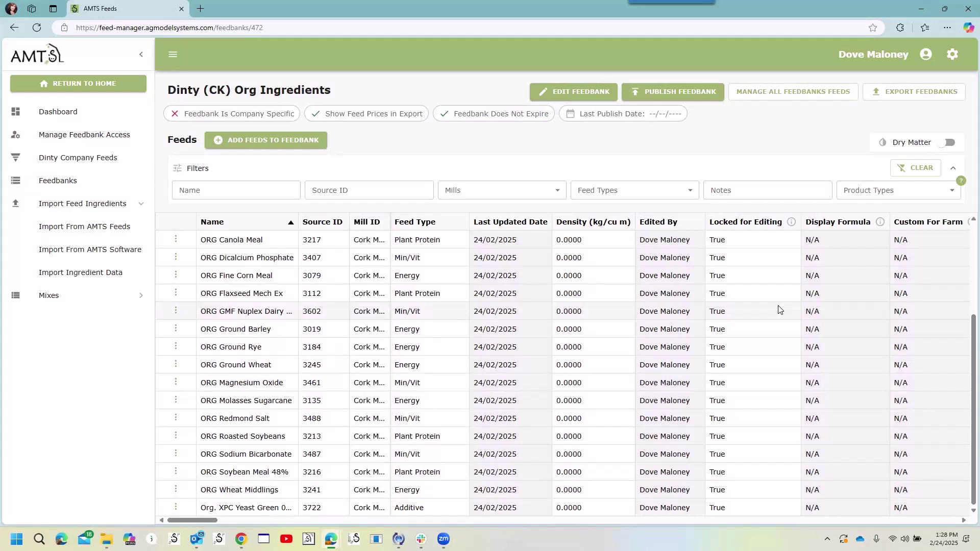
# - Associate the Dinty (CK) Org Ingredients feedbank with the Ulster, Connacht, Leinster and Munster mills and save the change
pyautogui.scroll(3, 779, 309)
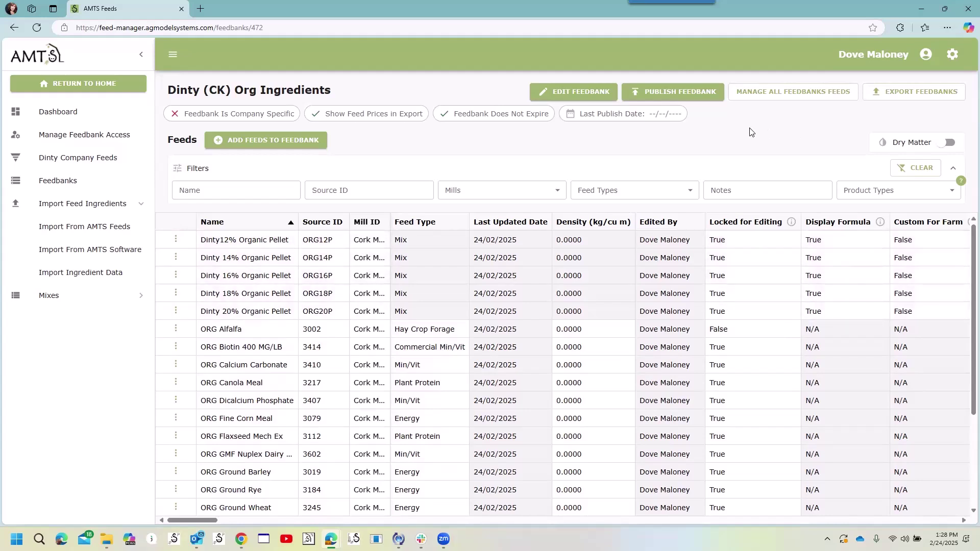
pyautogui.click(570, 96)
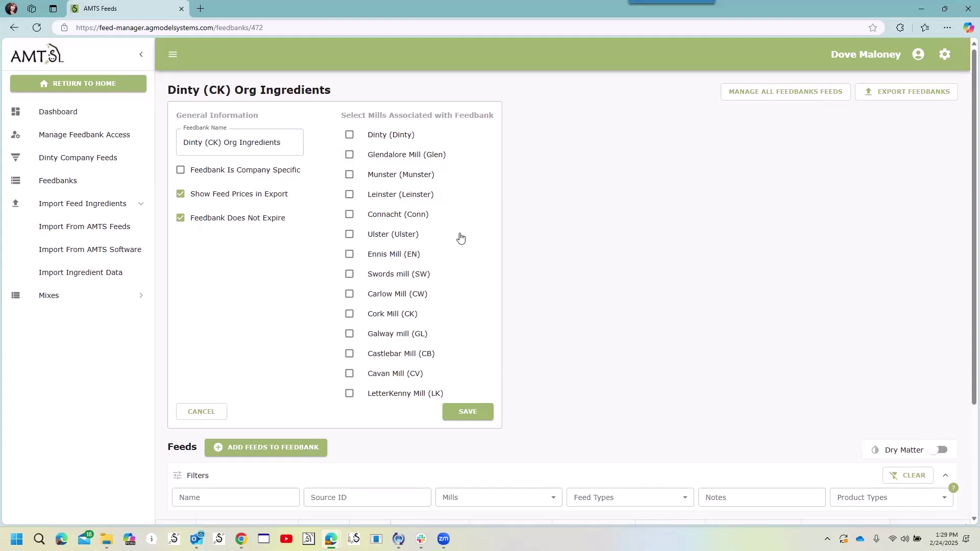
pyautogui.click(349, 238)
pyautogui.click(348, 217)
pyautogui.click(349, 194)
pyautogui.click(349, 175)
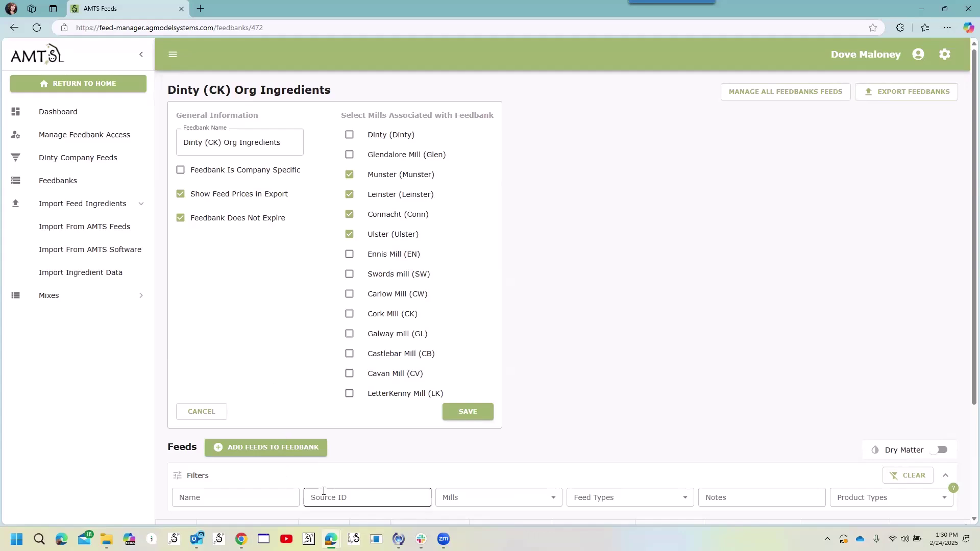
pyautogui.scroll(-3, 347, 459)
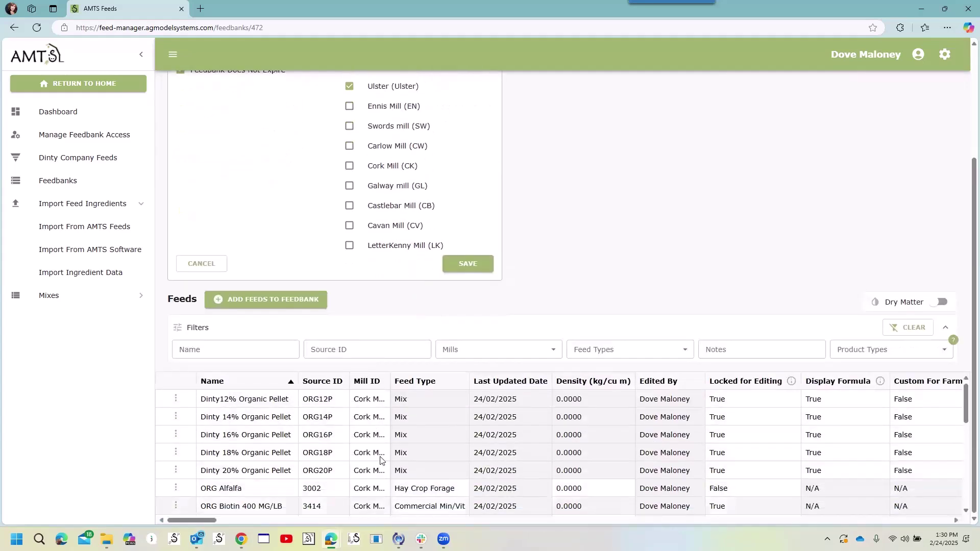
pyautogui.scroll(3, 398, 212)
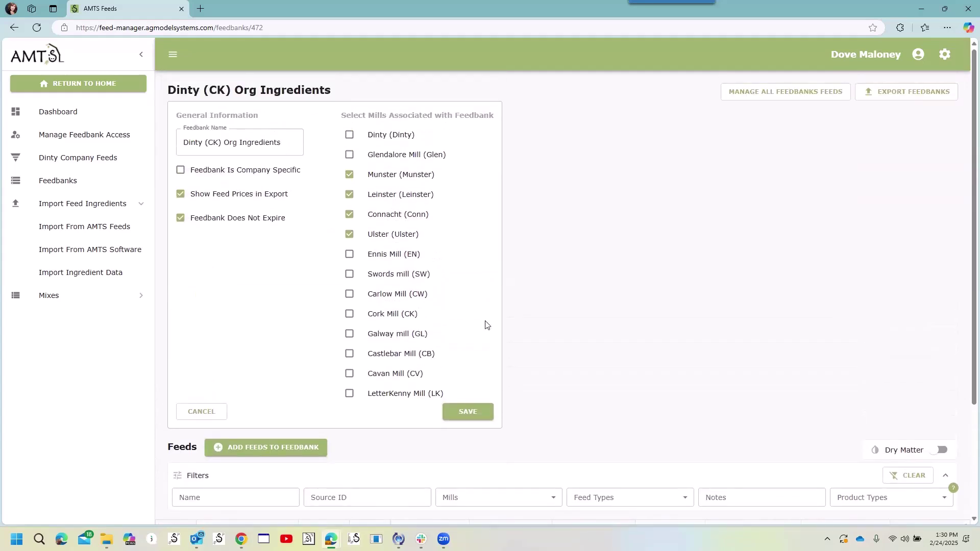
pyautogui.click(479, 416)
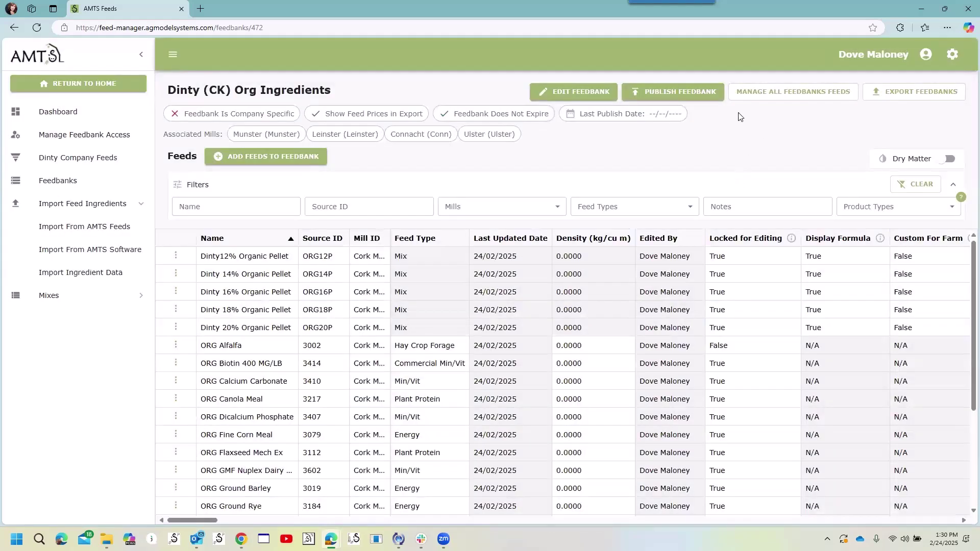
# - Publish the Dinty (CK) Org Ingredients feedbank and export it as a .Pro/Nutrition download
pyautogui.click(664, 91)
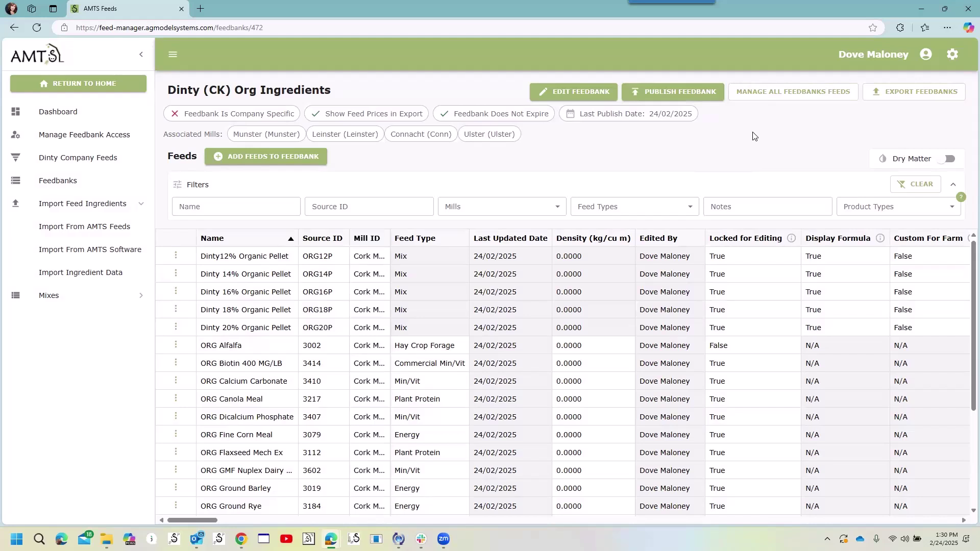
pyautogui.click(906, 94)
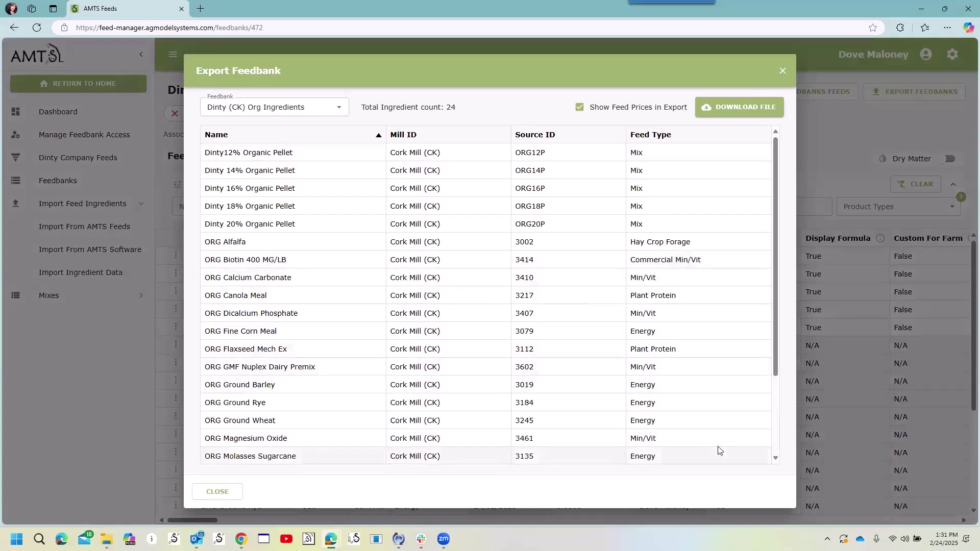
pyautogui.click(763, 108)
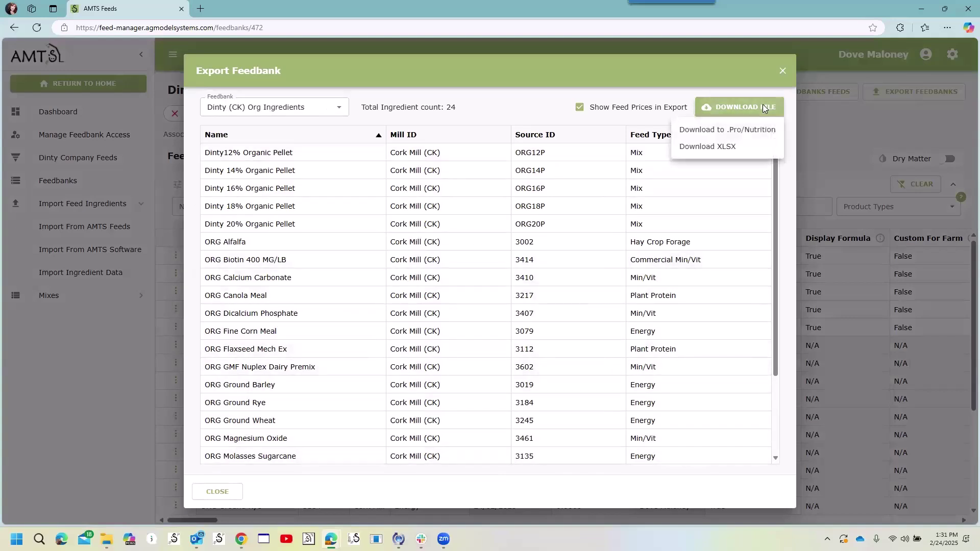
pyautogui.click(720, 131)
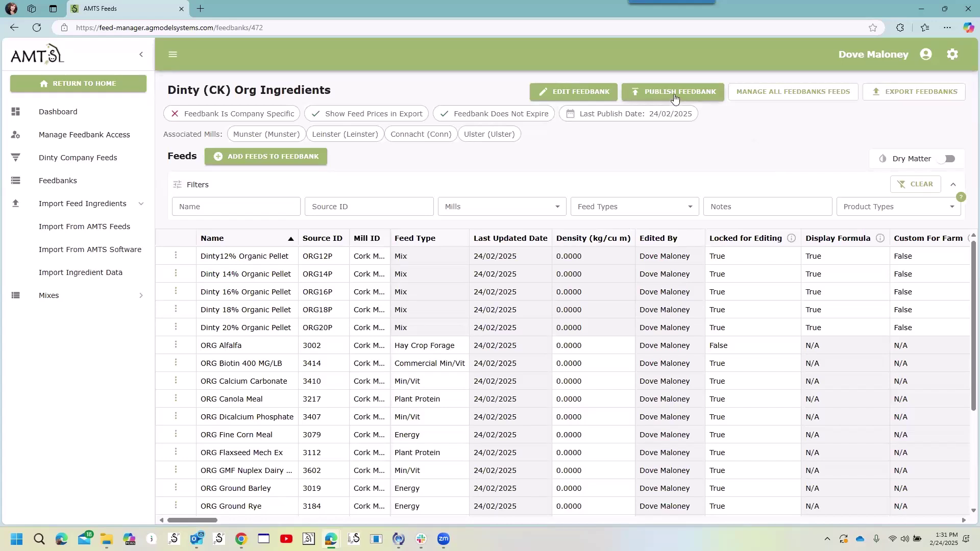
# - In feedbank access management, grant all users of the Munster mill access to Dinty (CK) Org Ingredients
pyautogui.click(91, 136)
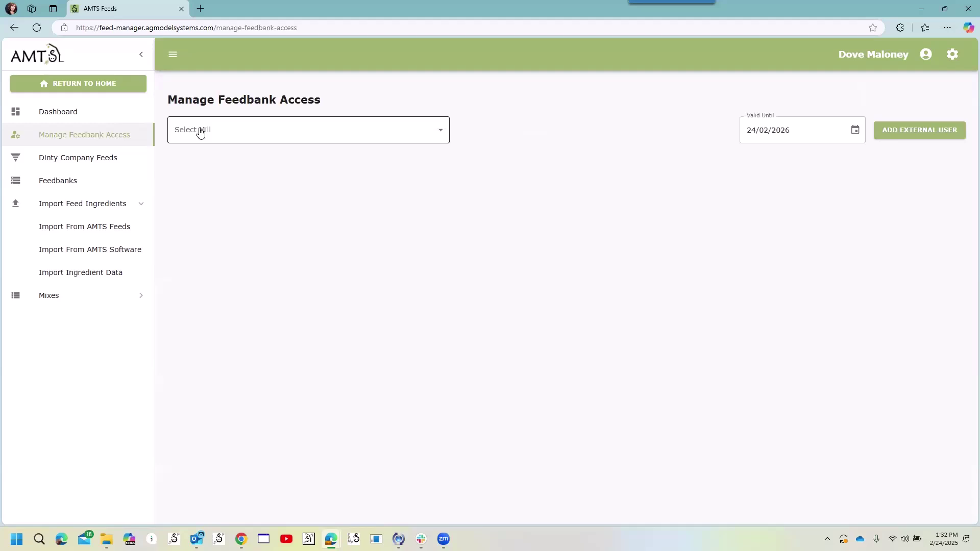
pyautogui.click(200, 132)
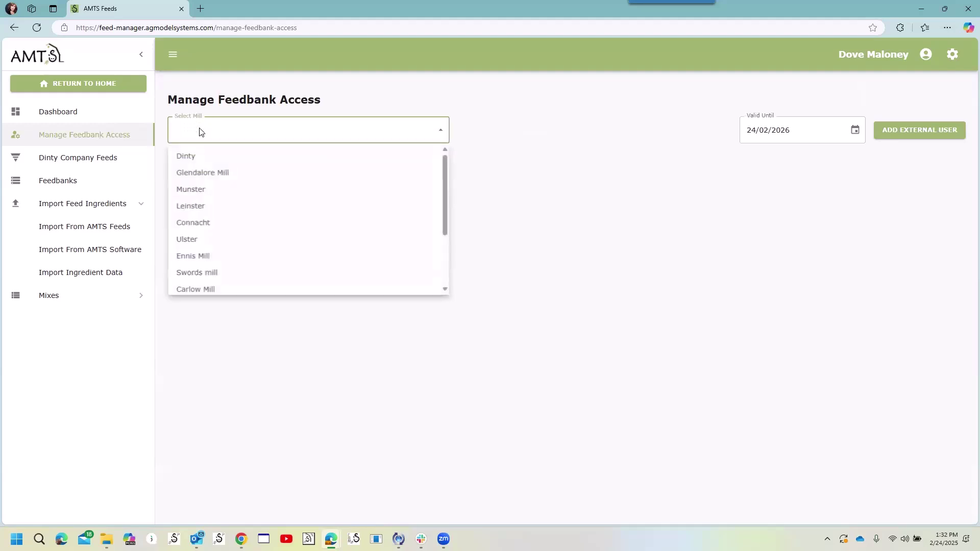
pyautogui.click(210, 193)
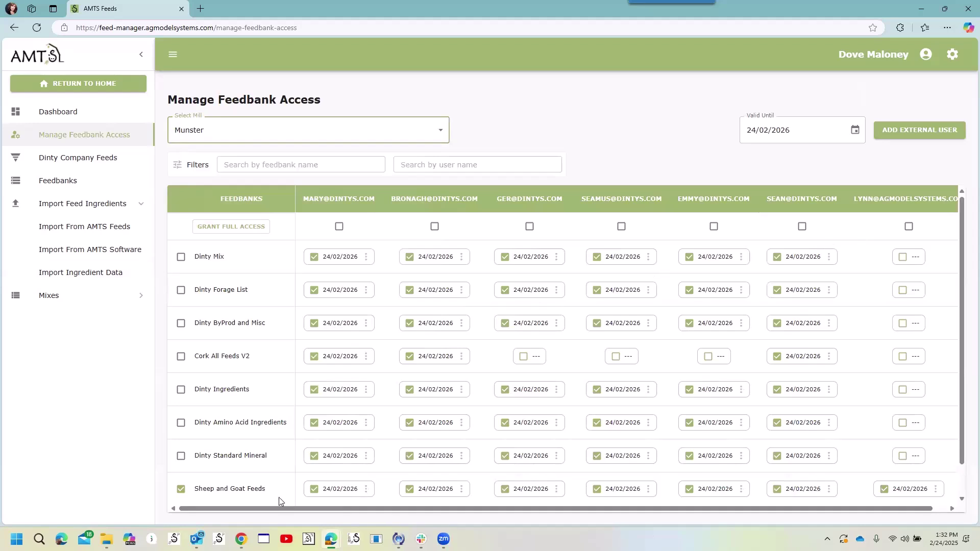
pyautogui.scroll(-1, 283, 465)
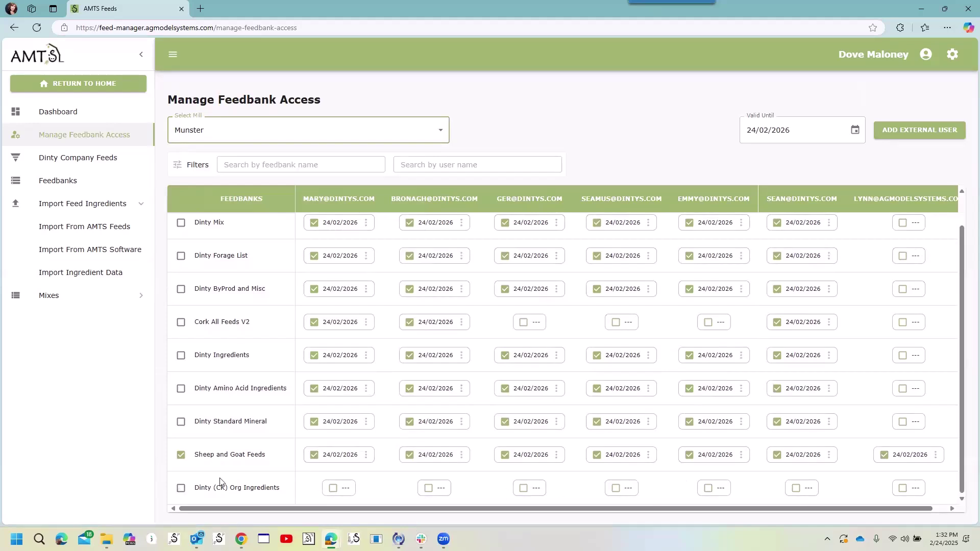
pyautogui.click(180, 489)
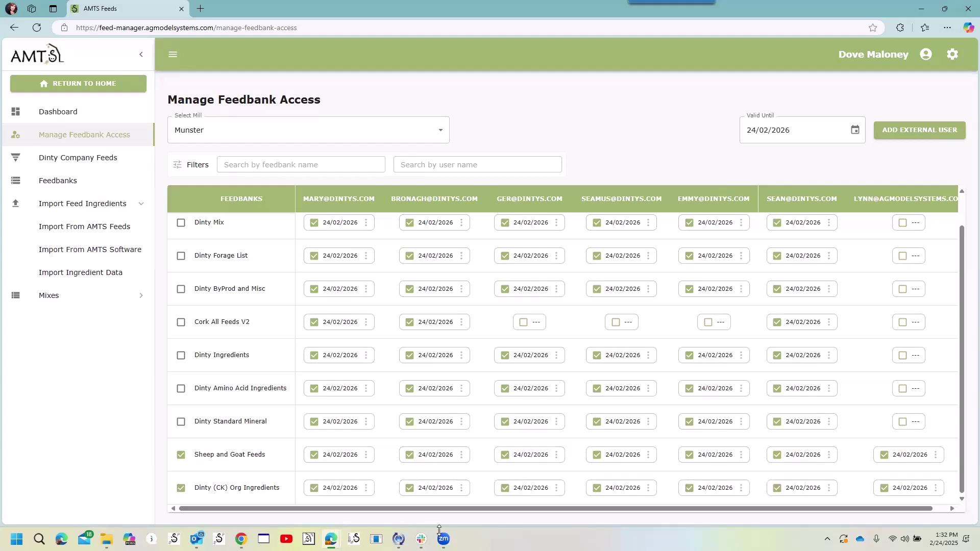
pyautogui.moveTo(394, 511); pyautogui.dragTo(584, 501)
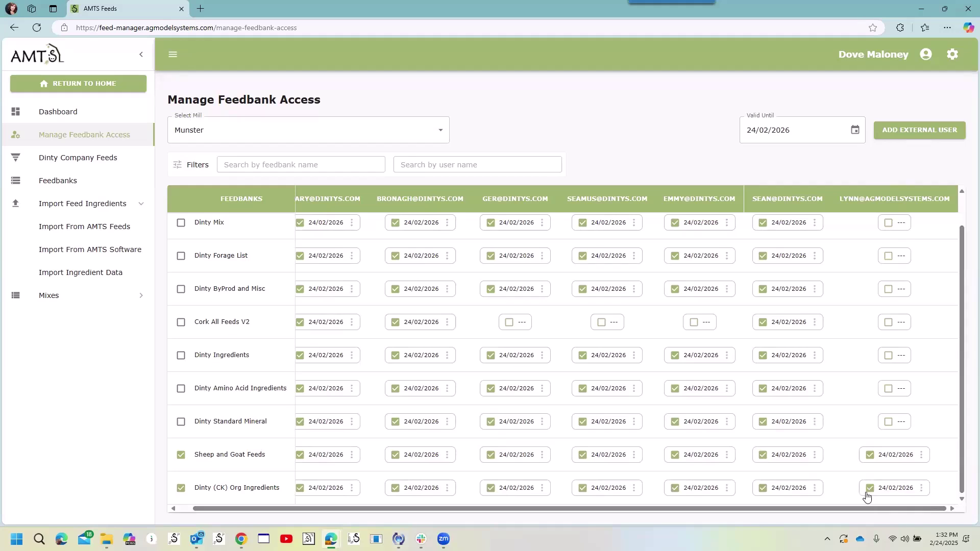
# - Add an external user to Munster by e-mail and grant that user access to the Dinty (CK) Org Ingredients feedbank
pyautogui.click(929, 130)
pyautogui.click(400, 278)
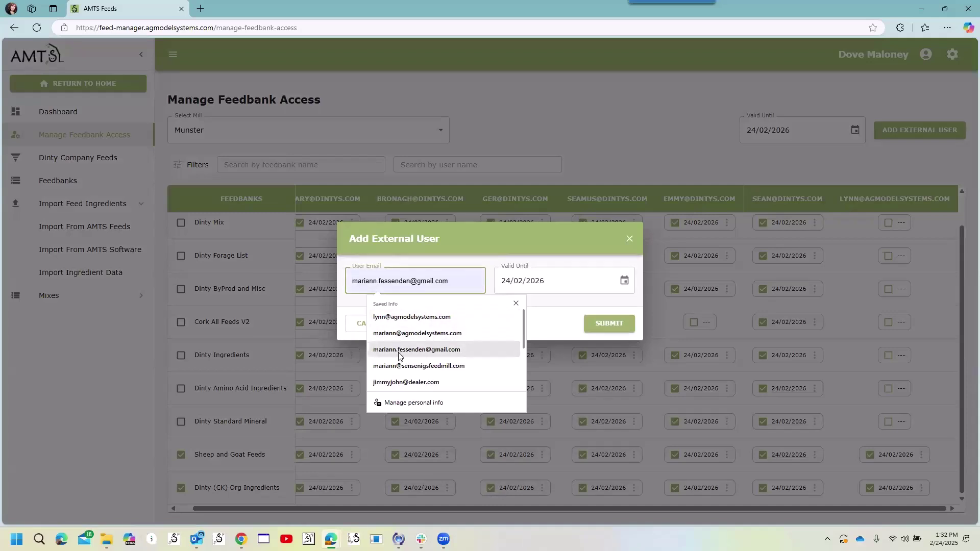
pyautogui.click(408, 334)
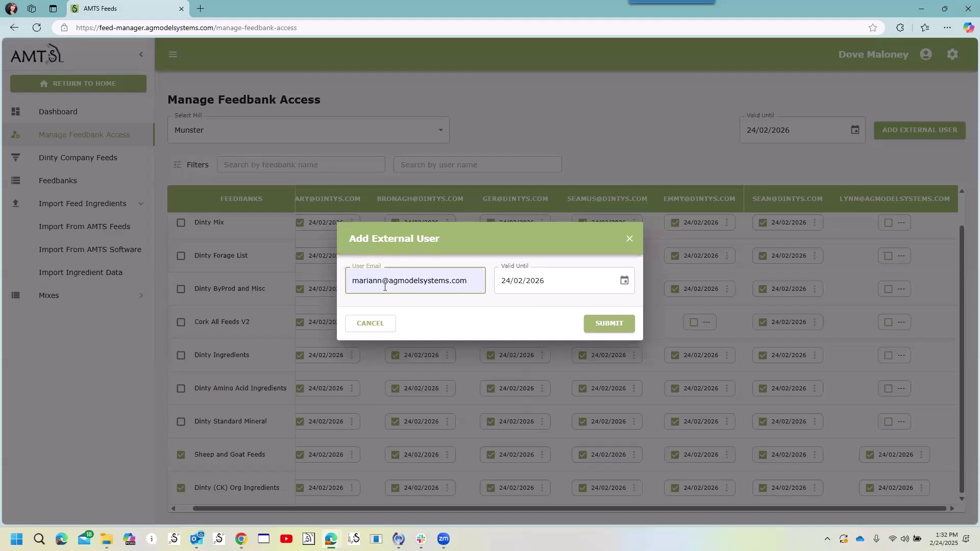
pyautogui.click(621, 321)
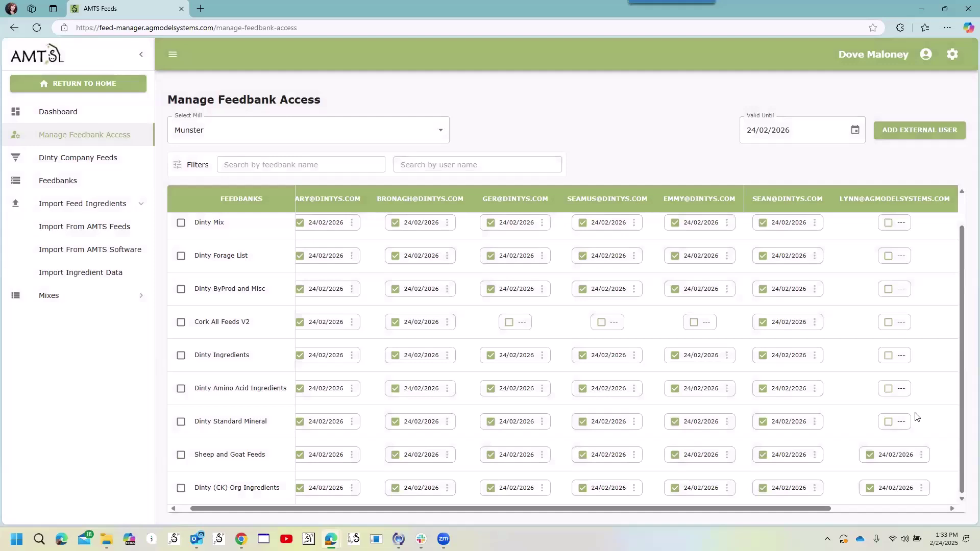
pyautogui.moveTo(784, 508); pyautogui.dragTo(900, 509)
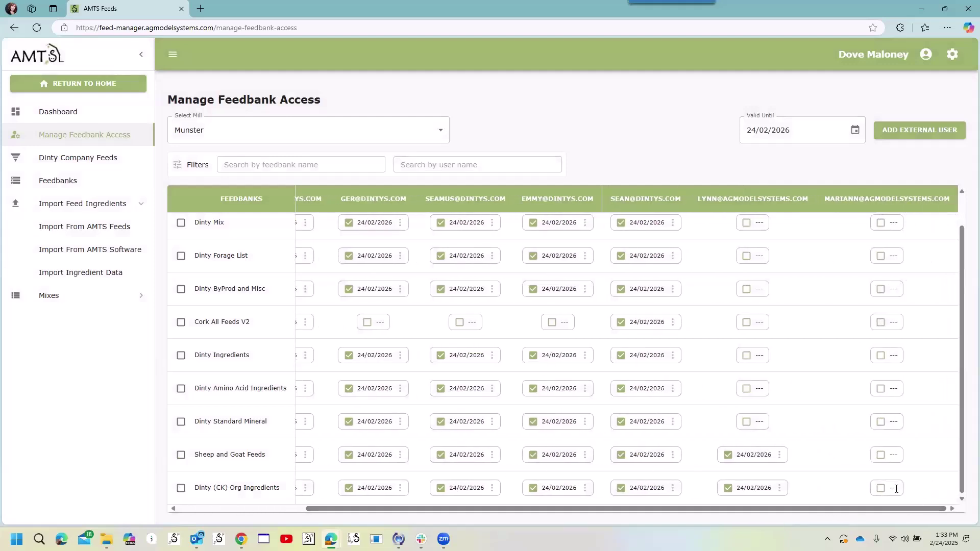
pyautogui.click(880, 489)
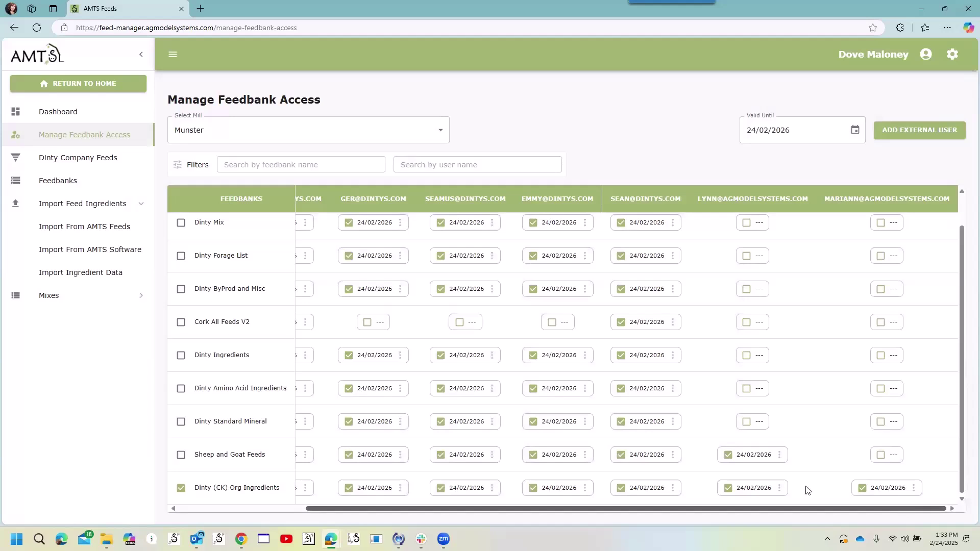
# - Revoke the existing external user's Sheep and Goat Feeds access and set their Dinty (CK) Org Ingredients access valid until 28/02/2025
pyautogui.click(727, 455)
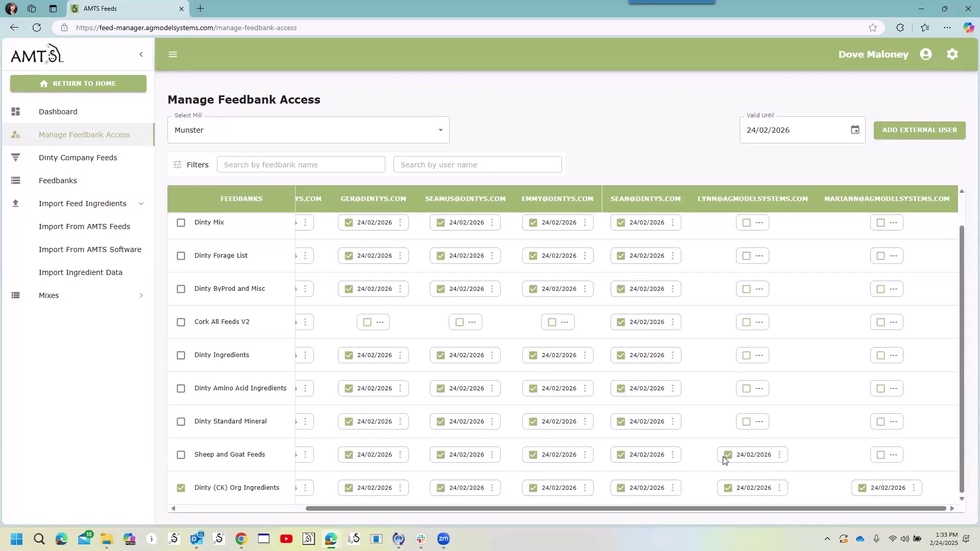
pyautogui.click(780, 490)
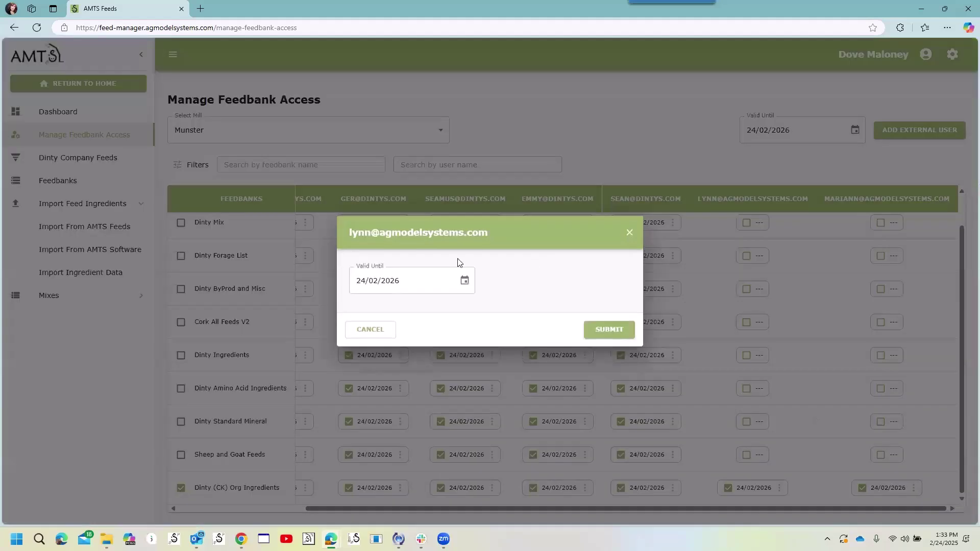
pyautogui.click(401, 280)
pyautogui.click(365, 280)
pyautogui.write('28')
pyautogui.press('BackSpace')
pyautogui.write('5')
pyautogui.click(622, 328)
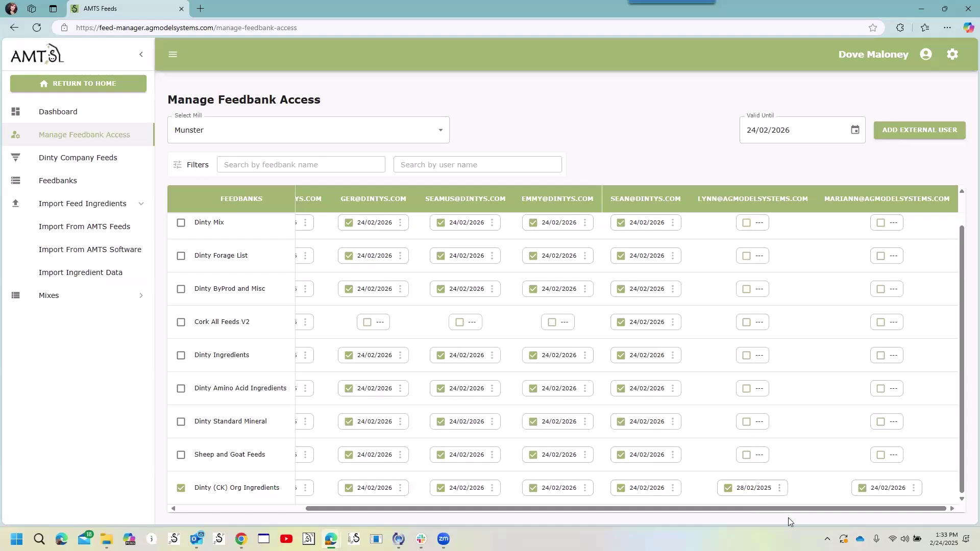
# - Switch to AMTS Nutrition and open the recent farm Kelly Dairy
pyautogui.moveTo(786, 508); pyautogui.dragTo(582, 508)
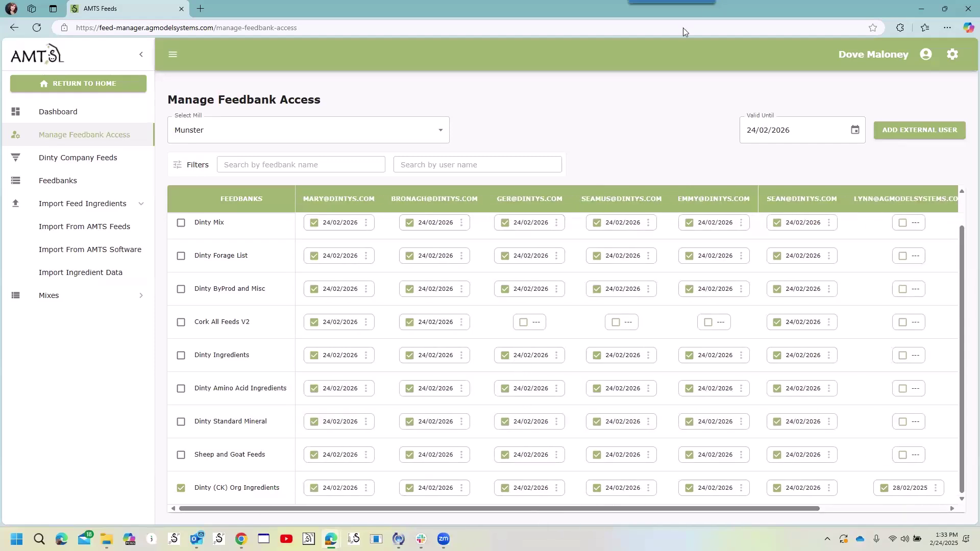
pyautogui.moveTo(698, 38)
pyautogui.moveTo(332, 539)
pyautogui.click(353, 539)
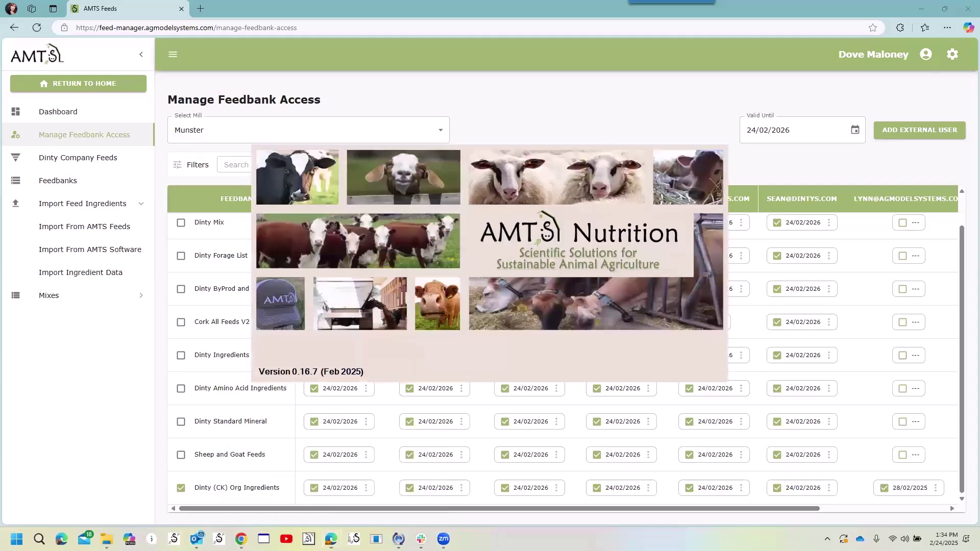
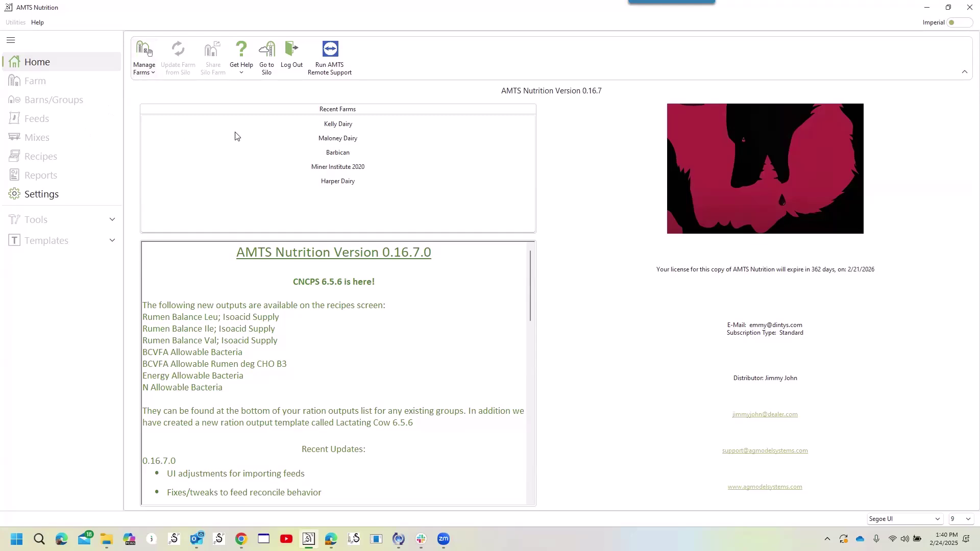
pyautogui.doubleClick(336, 128)
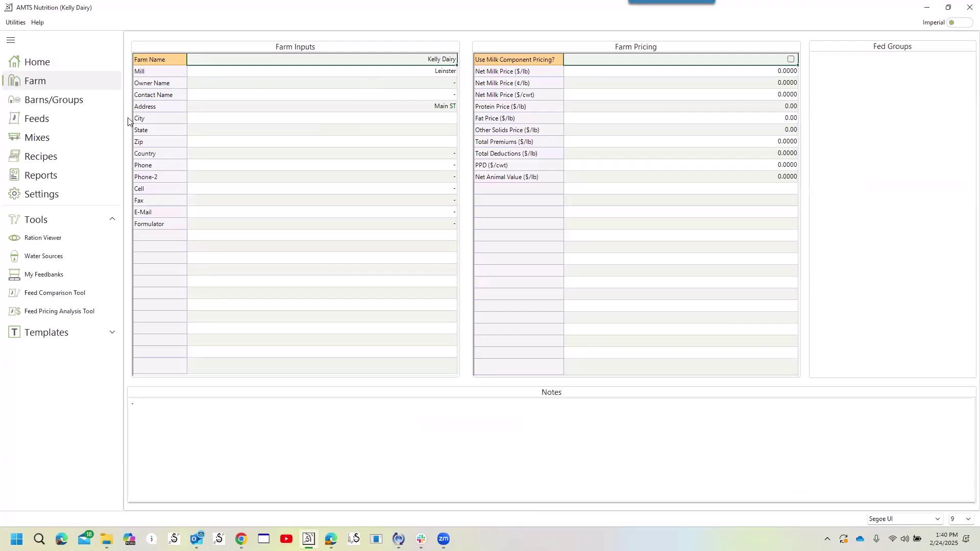
# - Check which feedbanks the farm can import feeds from, and download the Dinty (CK) Org Ingredients feedbank
pyautogui.click(55, 120)
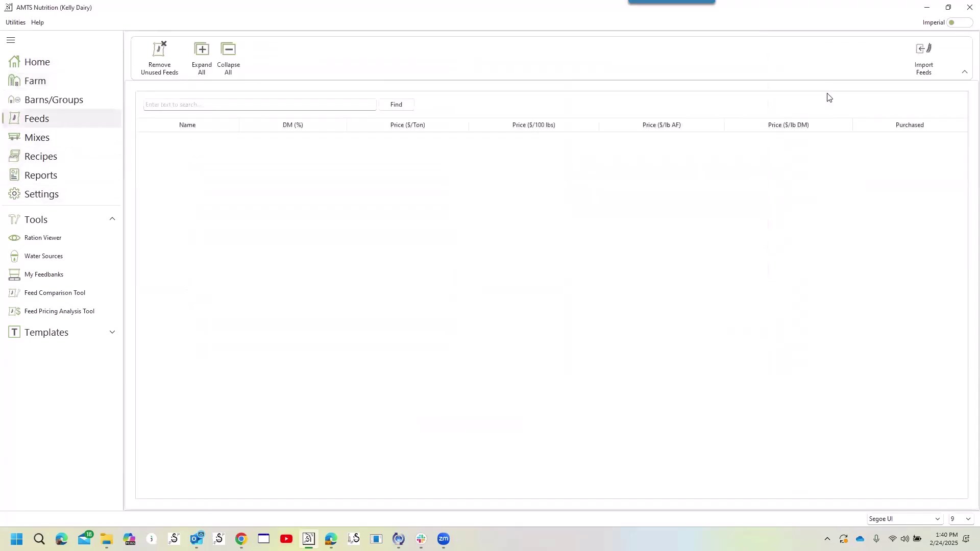
pyautogui.click(923, 60)
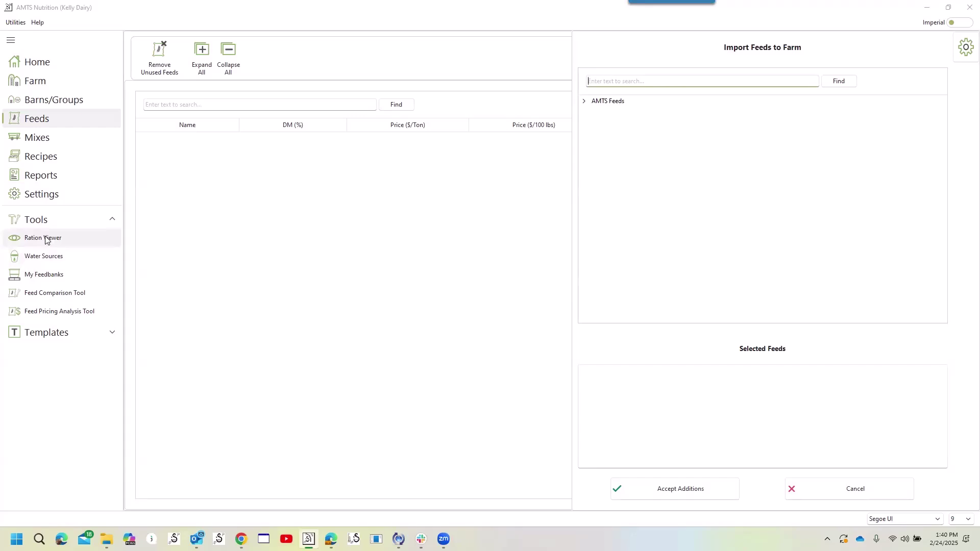
pyautogui.click(47, 276)
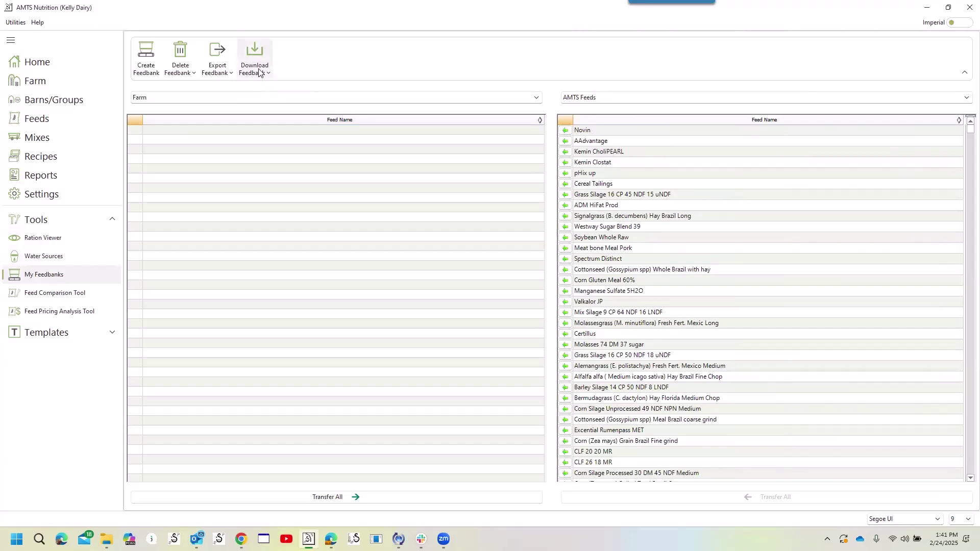
pyautogui.click(263, 72)
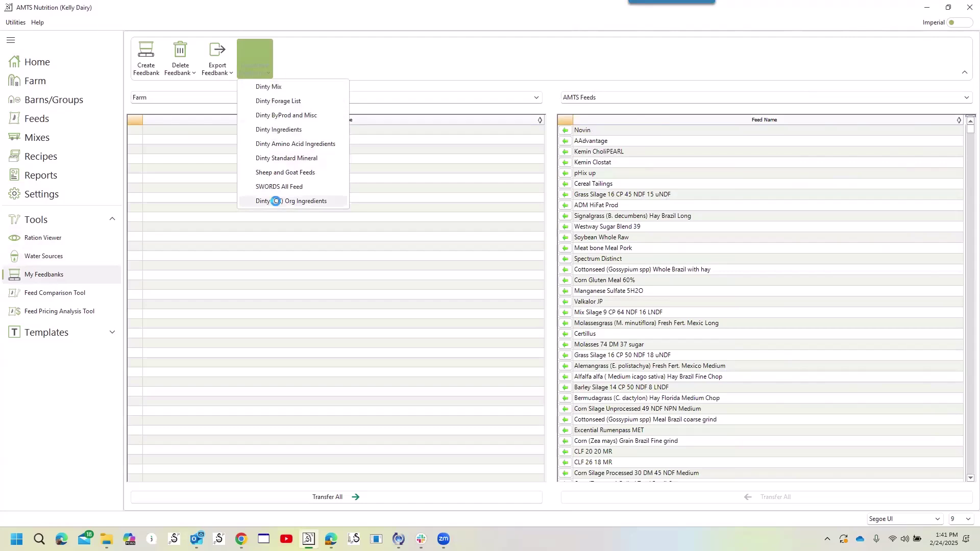
pyautogui.click(276, 201)
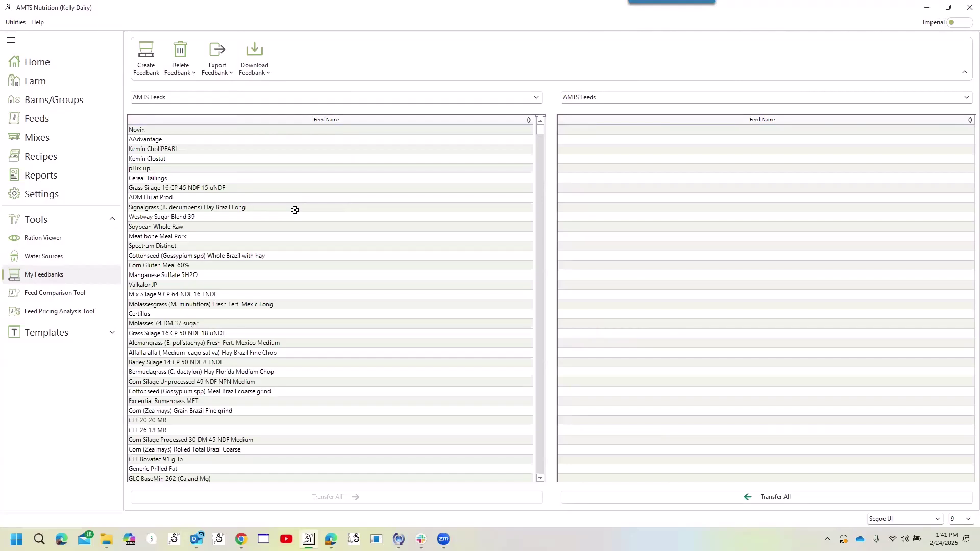
# - Start importing feeds to the farm and select the Dinty 14% Organic Pellet mix from the Dinty (CK) Org Ingredients feedbank
pyautogui.click(40, 117)
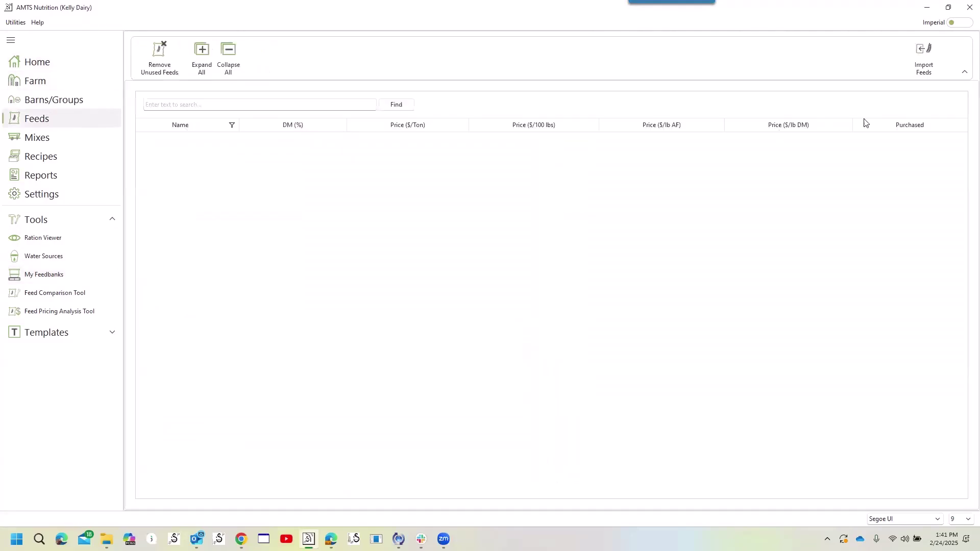
pyautogui.click(925, 71)
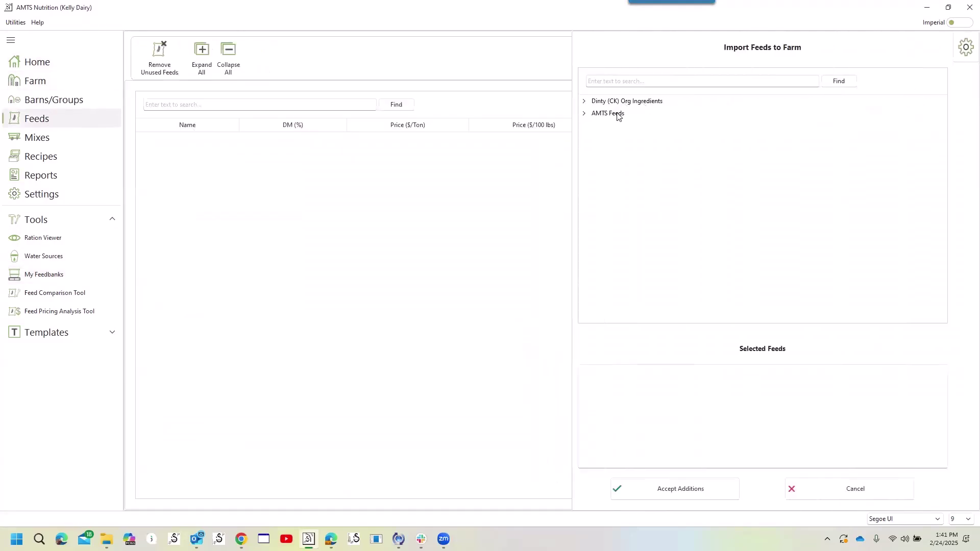
pyautogui.click(585, 101)
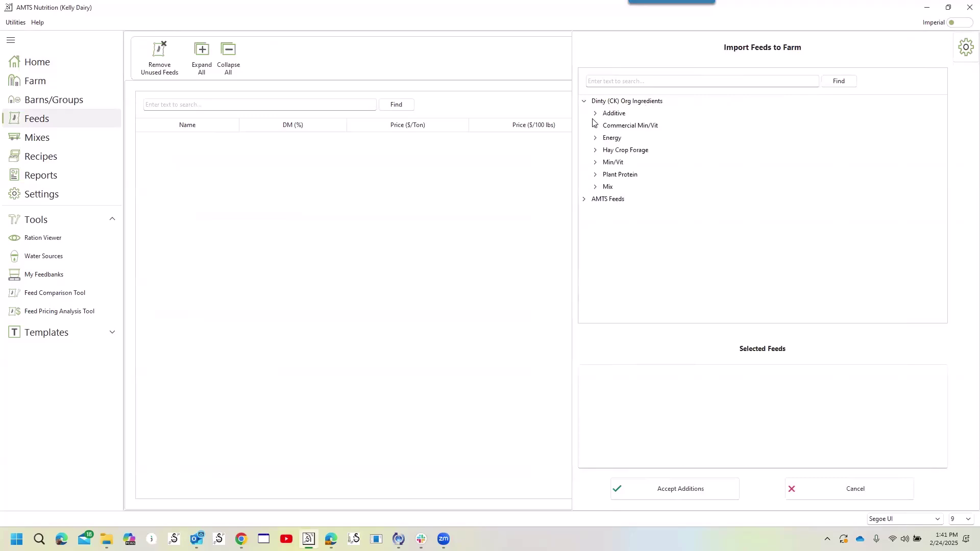
pyautogui.click(596, 187)
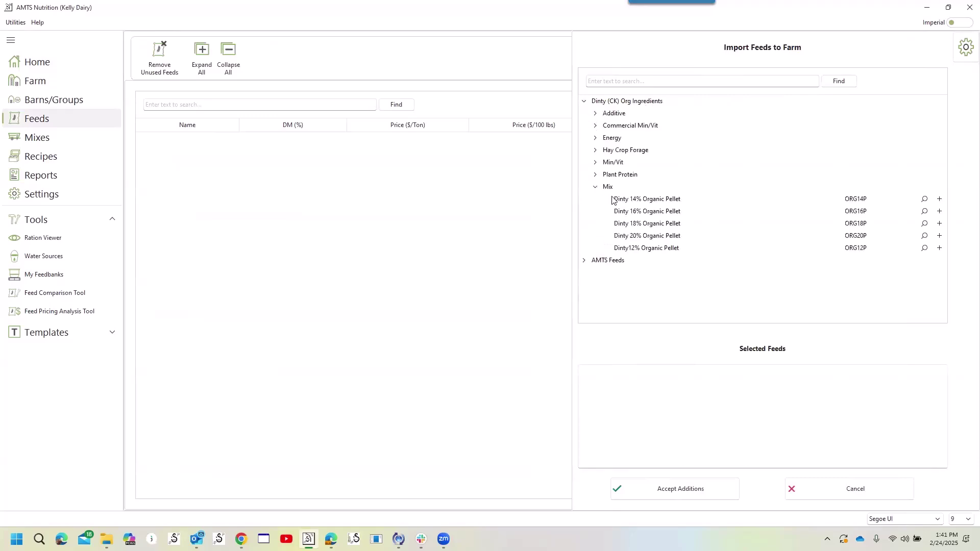
pyautogui.doubleClick(614, 200)
# - Add ORG Fine Corn Meal, ORG Ground Barley, ORG Ground Rye and Org. XPC Yeast Green 0.25 oz to the selected feeds and accept the additions
pyautogui.click(595, 139)
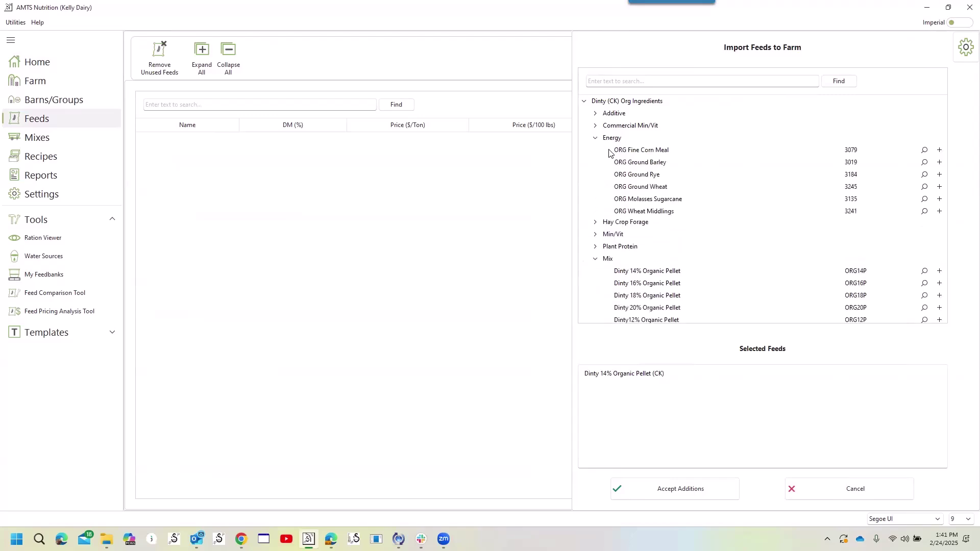
pyautogui.doubleClick(623, 151)
pyautogui.doubleClick(624, 162)
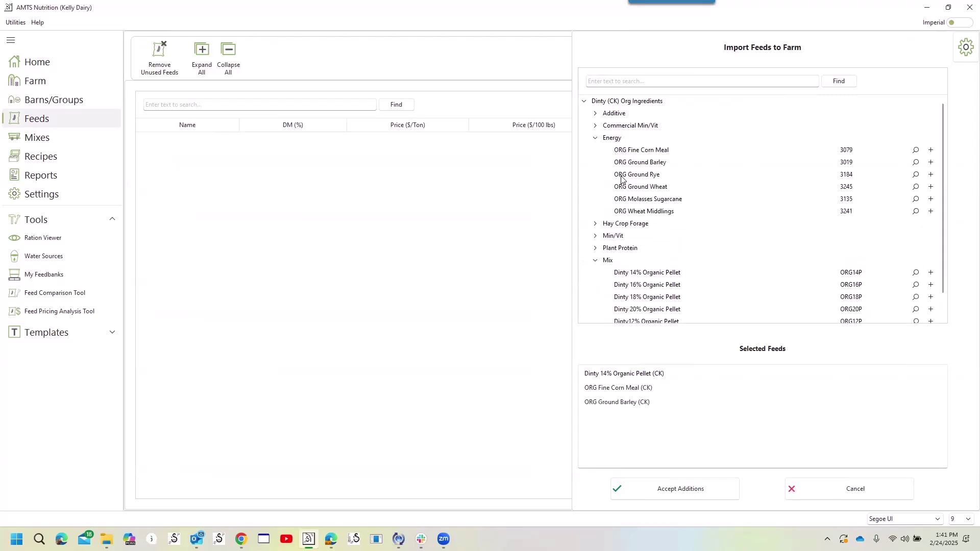
pyautogui.doubleClick(621, 176)
pyautogui.click(597, 115)
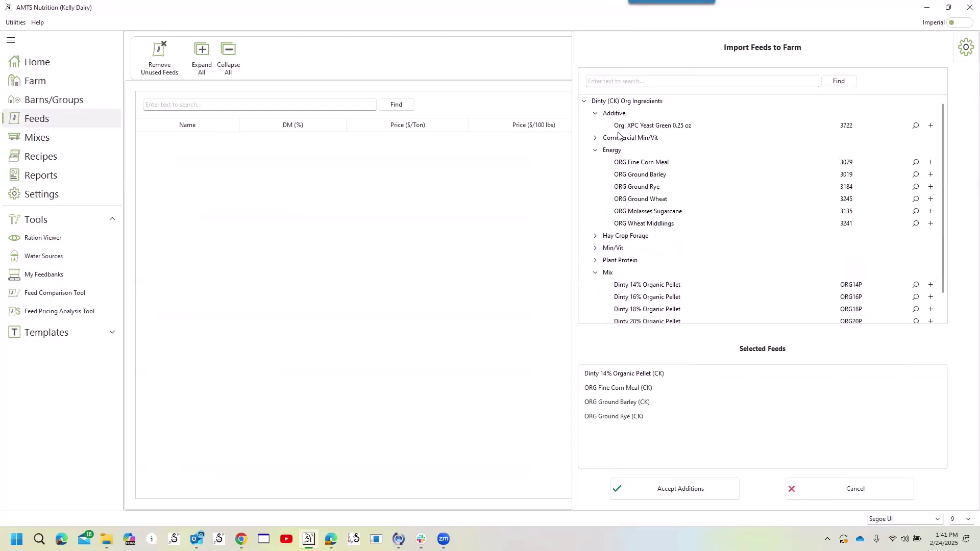
pyautogui.doubleClick(624, 126)
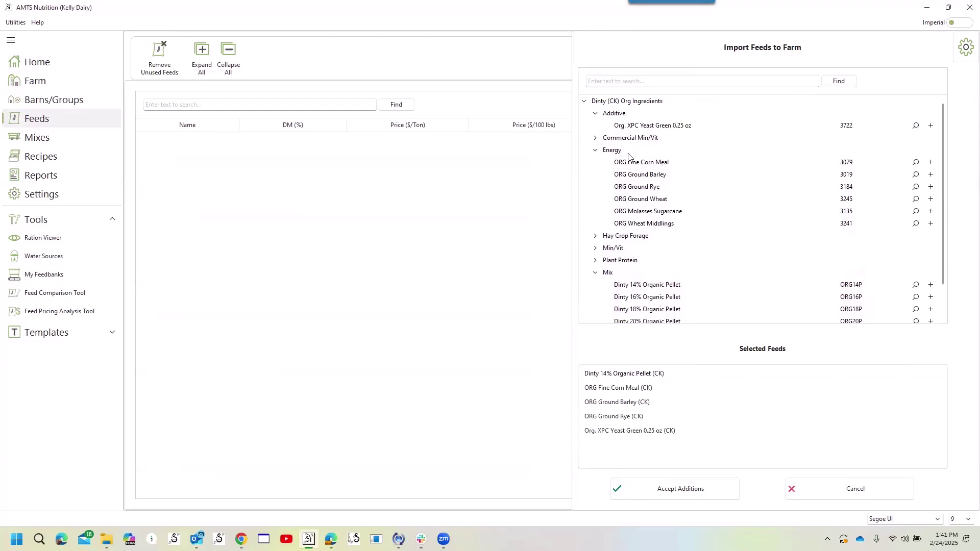
pyautogui.click(652, 488)
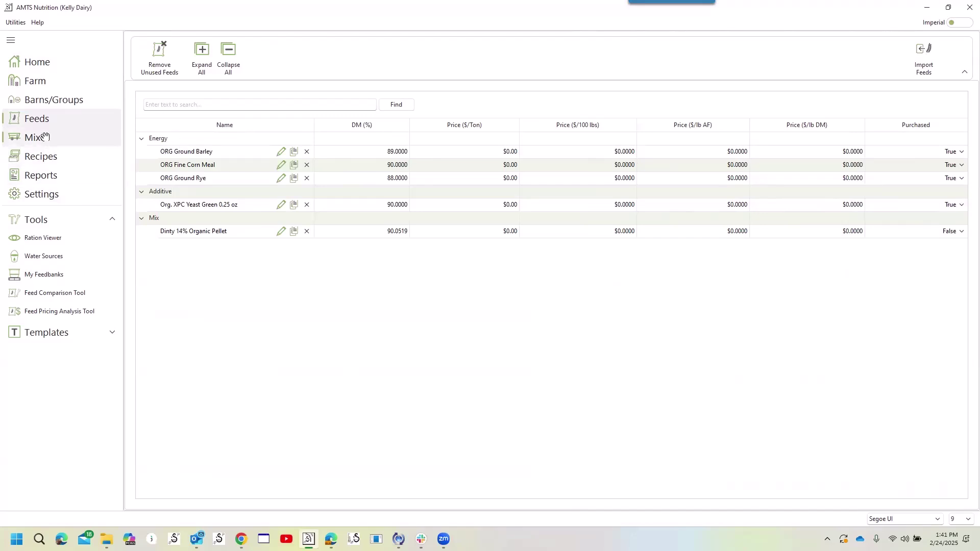
# - Check the lock setting of the imported Dinty 14% Organic Pellet mix and open the mix to view its formula
pyautogui.click(45, 137)
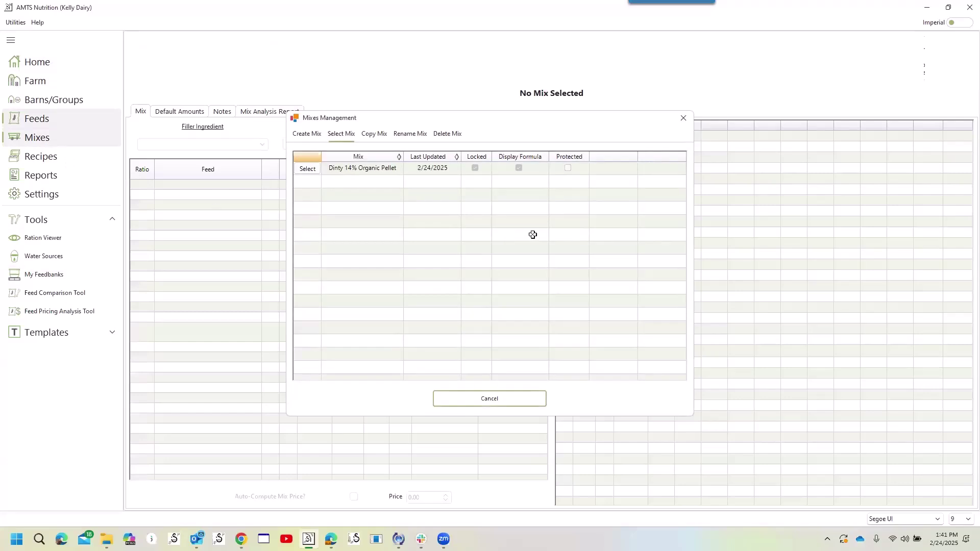
pyautogui.click(475, 167)
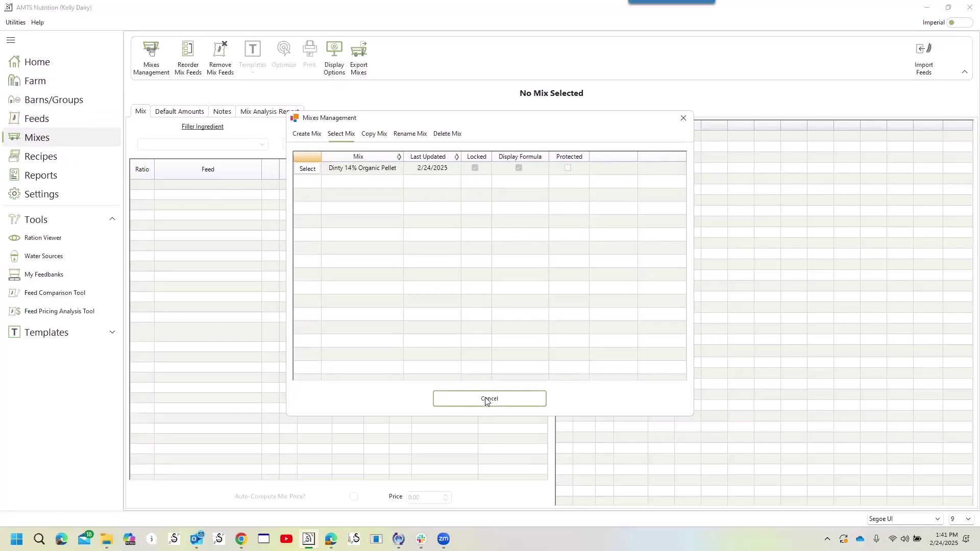
pyautogui.click(306, 172)
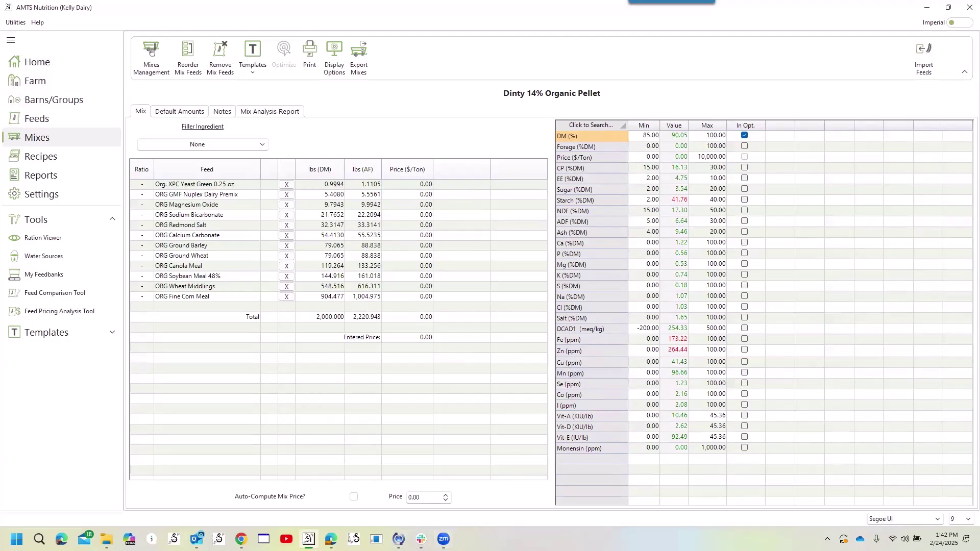
# - Close AMTS Nutrition, filter the company feeds in AMTS Feeds by the name "organ", and set Display Formula to False for Dinty 20% Organic Pellet
pyautogui.click(966, 7)
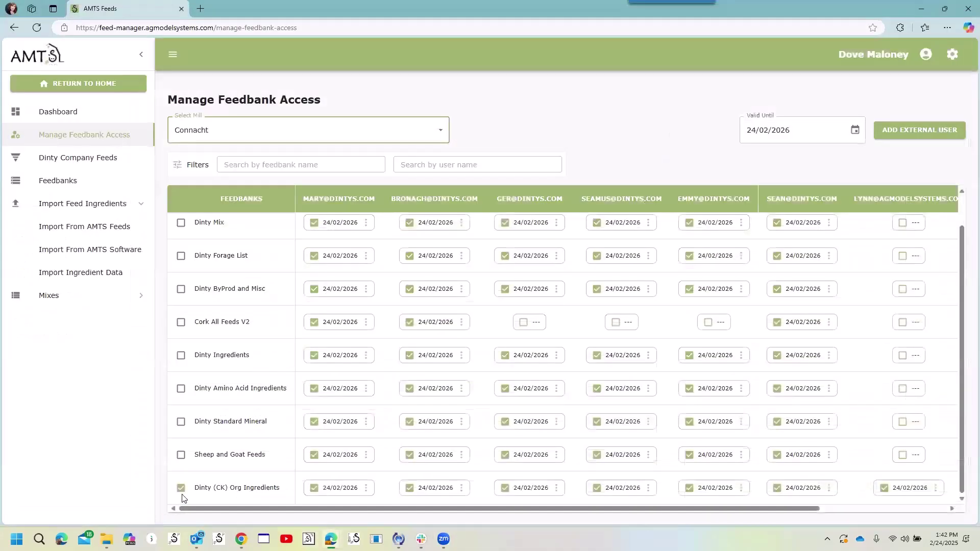
pyautogui.click(56, 190)
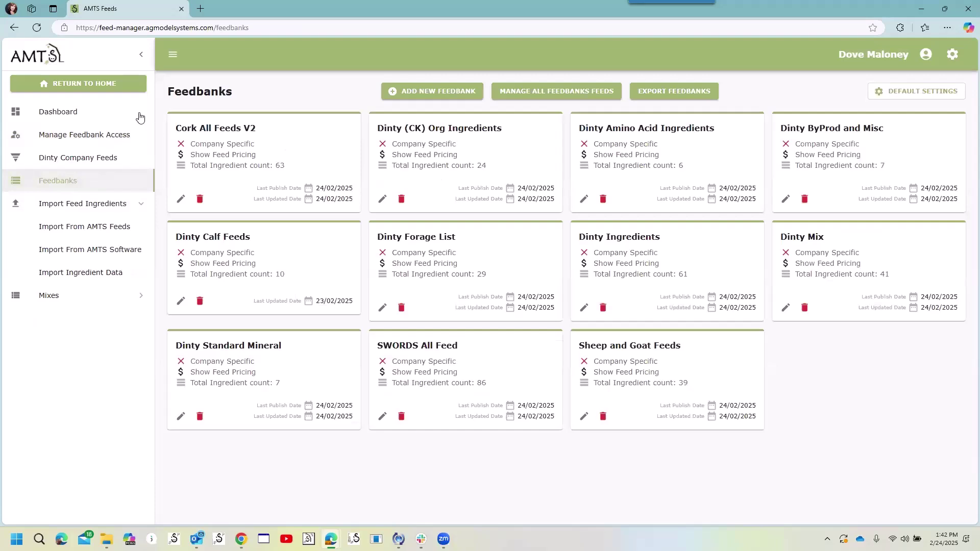
pyautogui.click(70, 159)
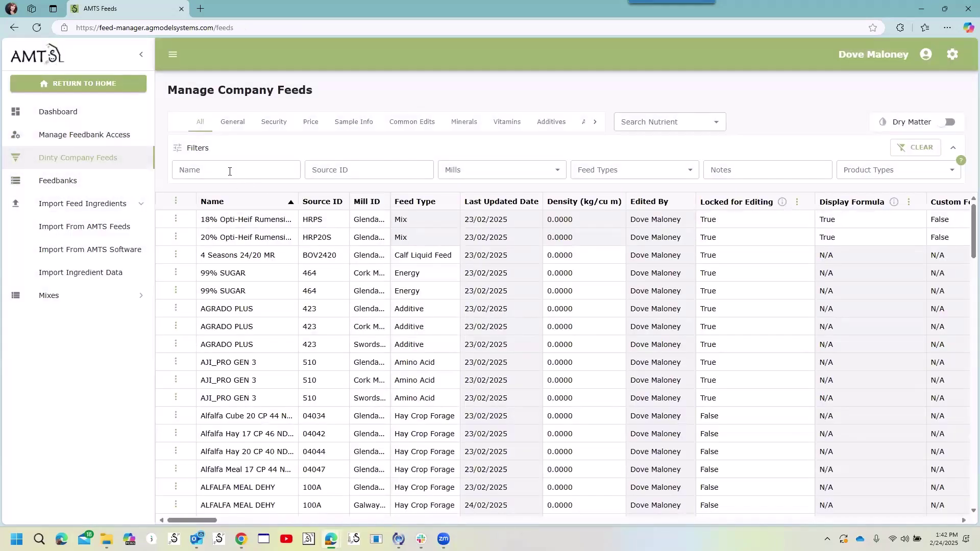
pyautogui.click(230, 171)
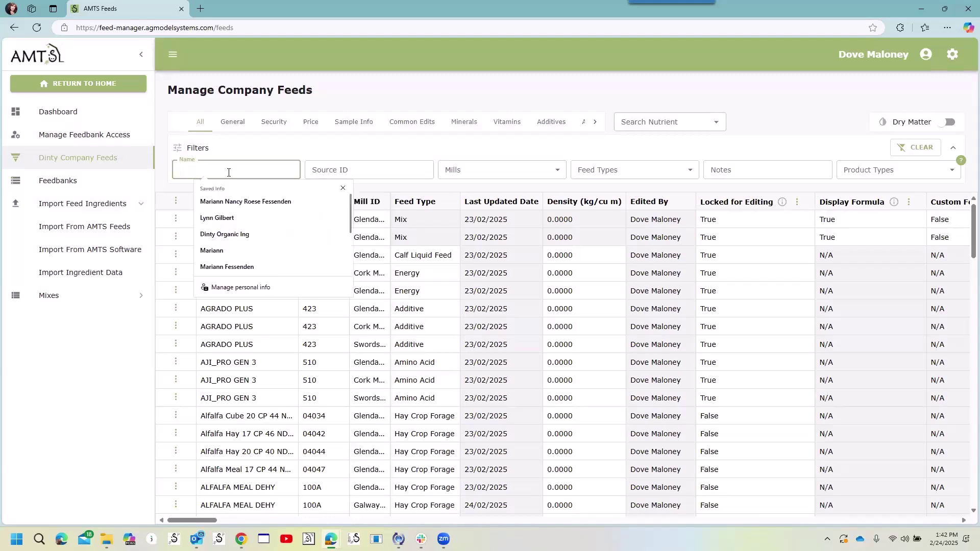
pyautogui.write('organic')
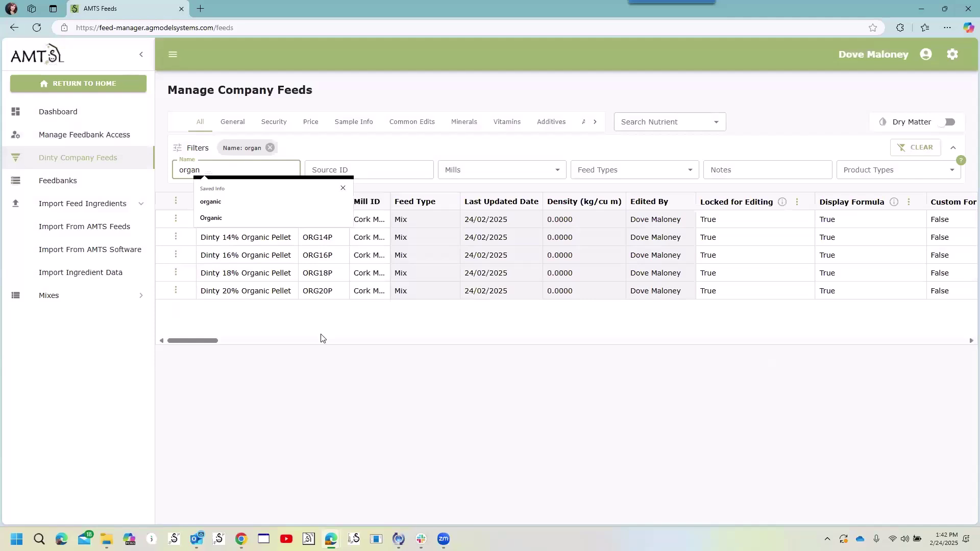
pyautogui.click(321, 335)
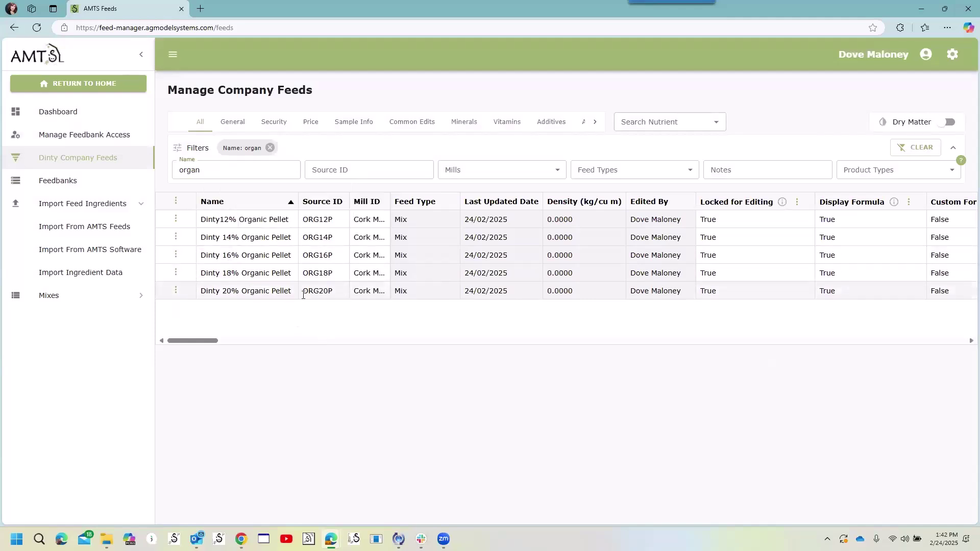
pyautogui.doubleClick(845, 292)
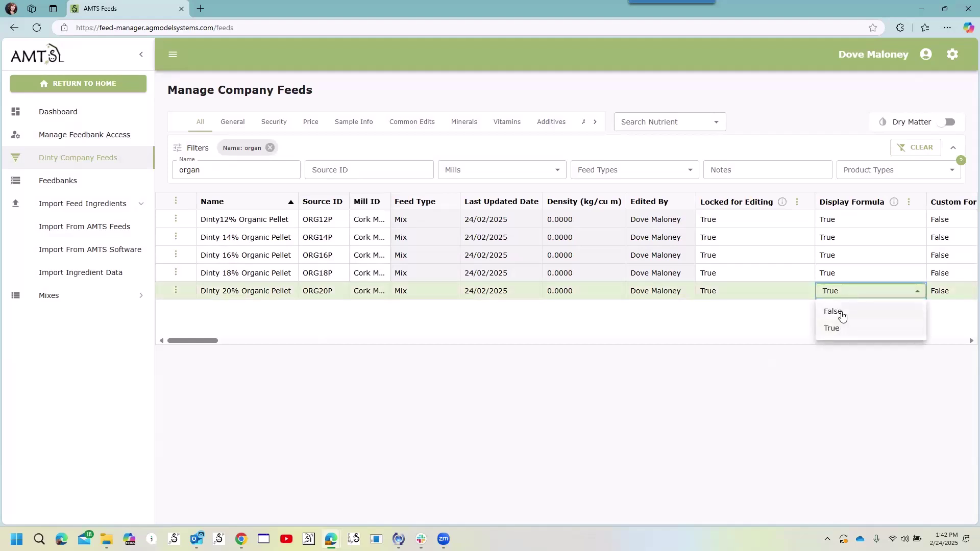
pyautogui.click(838, 312)
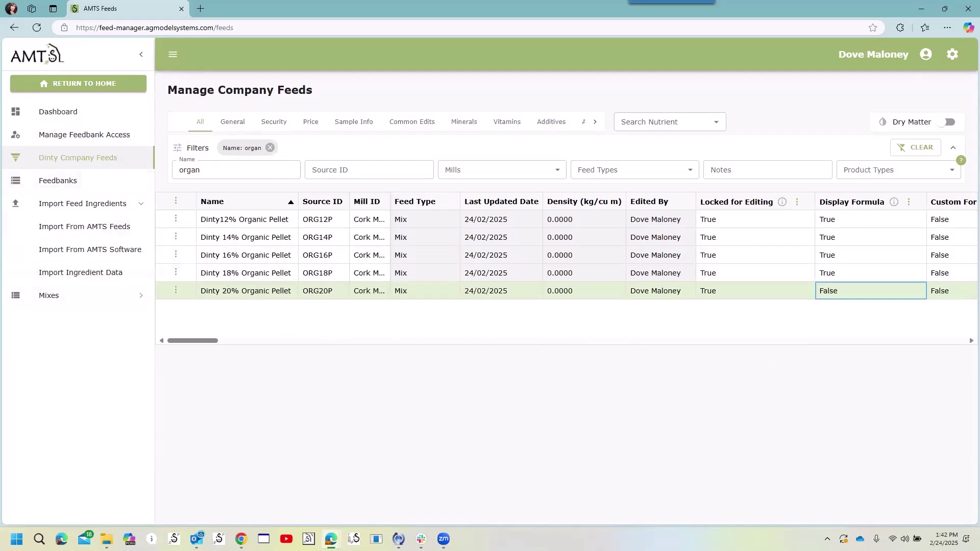
# - Open the Dinty (CK) Org Ingredients feedbank and publish it again
pyautogui.click(55, 182)
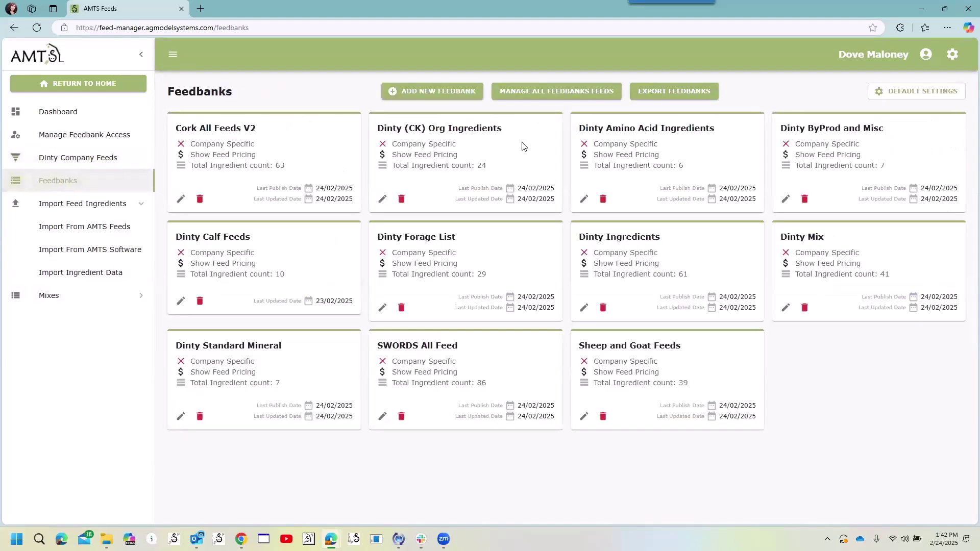
pyautogui.click(384, 199)
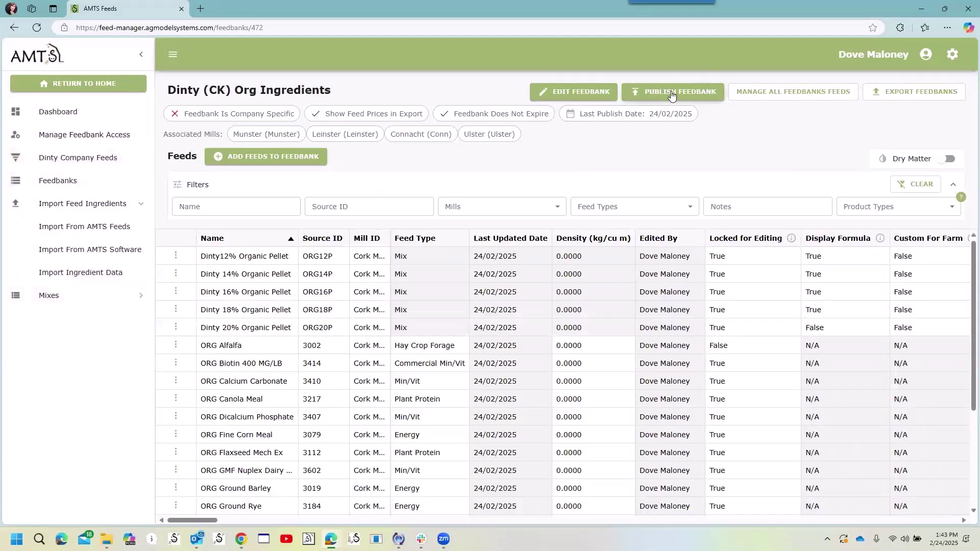
pyautogui.click(671, 94)
# - Switch to AMTS Nutrition, reopen the Kelly Dairy farm and import Dinty 20% Organic Pellet from the Dinty (CK) Org Ingredients feedbank
pyautogui.click(309, 539)
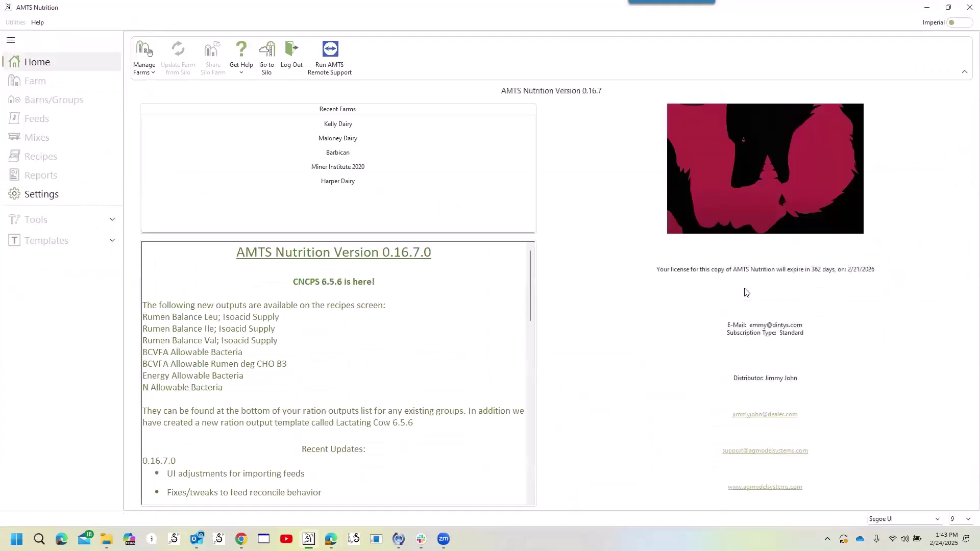
pyautogui.doubleClick(333, 124)
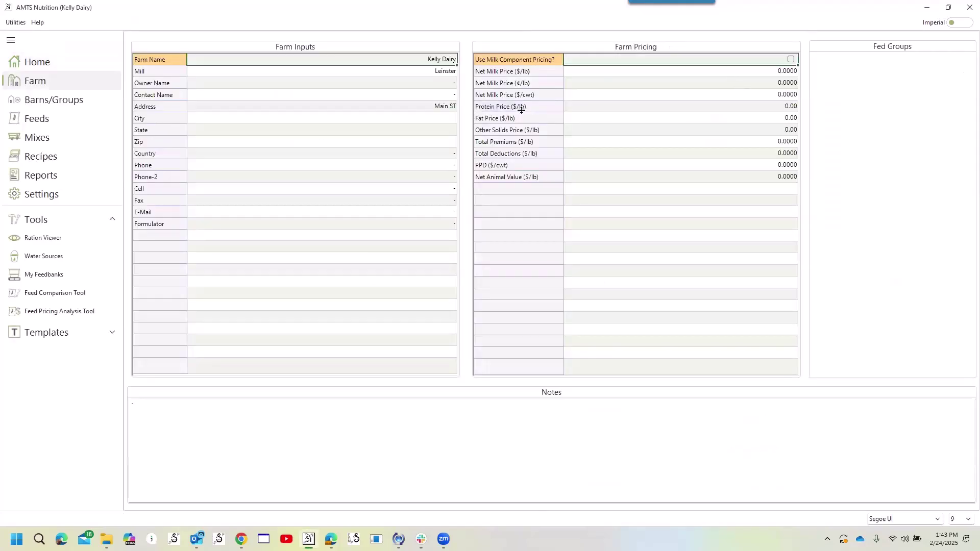
pyautogui.click(42, 122)
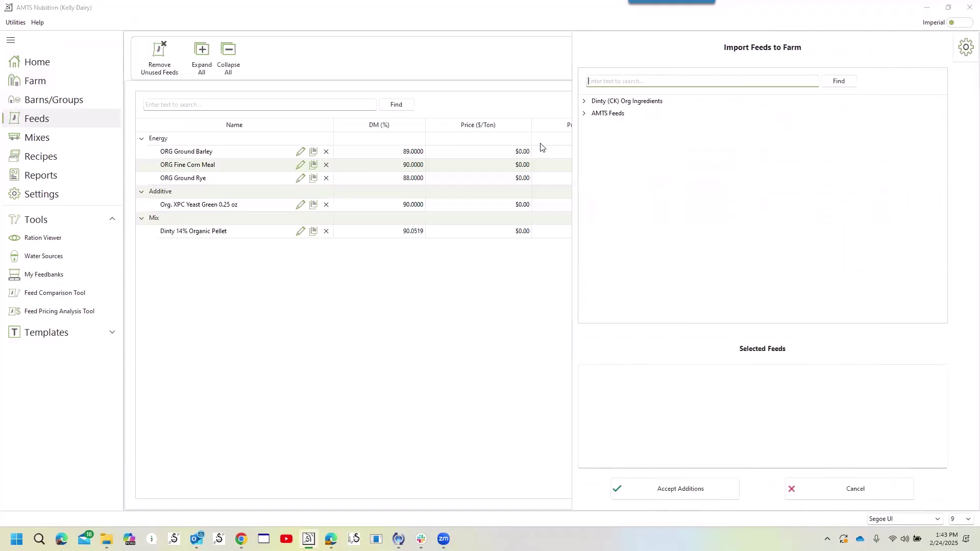
pyautogui.click(585, 101)
pyautogui.click(596, 187)
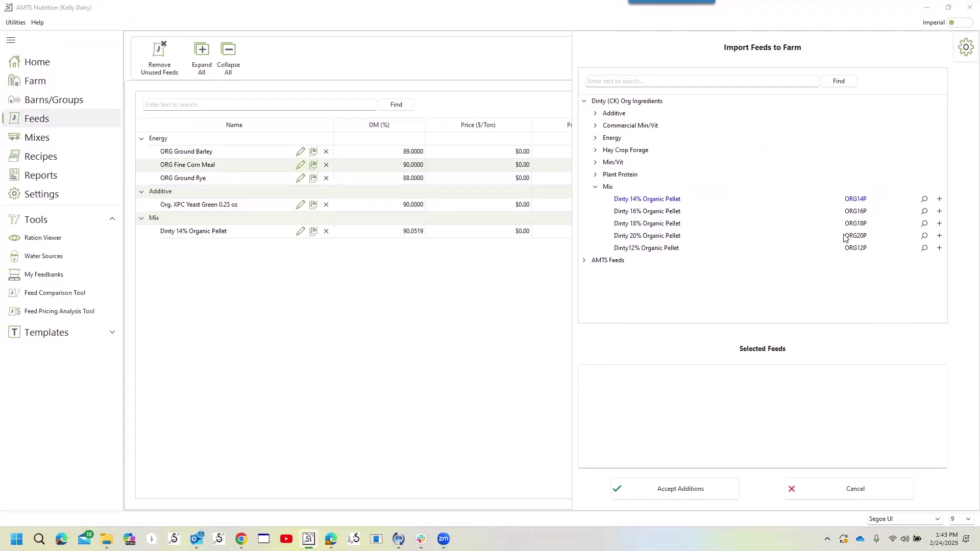
pyautogui.doubleClick(680, 240)
pyautogui.click(681, 490)
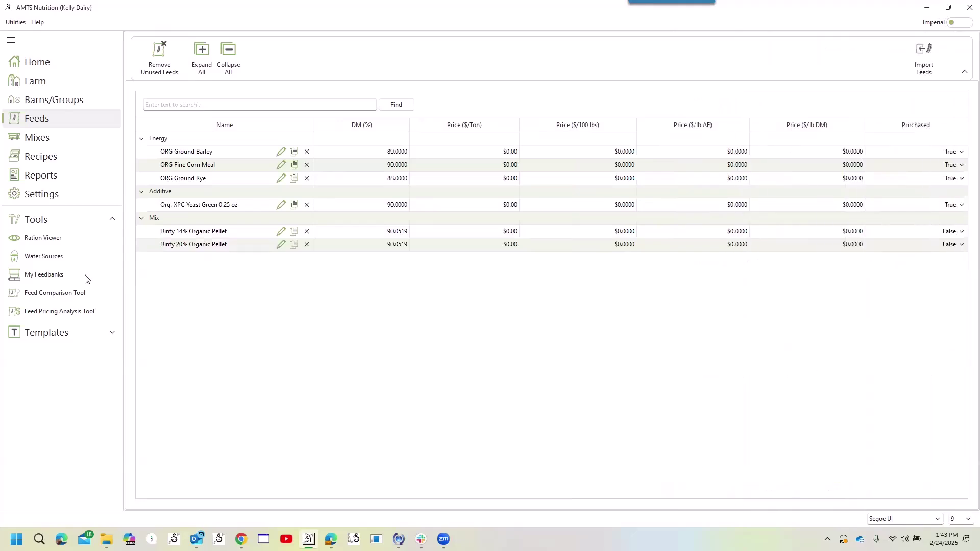
# - Compare the Display Formula settings of the farm's two mixes and open Dinty 20% Organic Pellet to examine its formula view
pyautogui.click(48, 138)
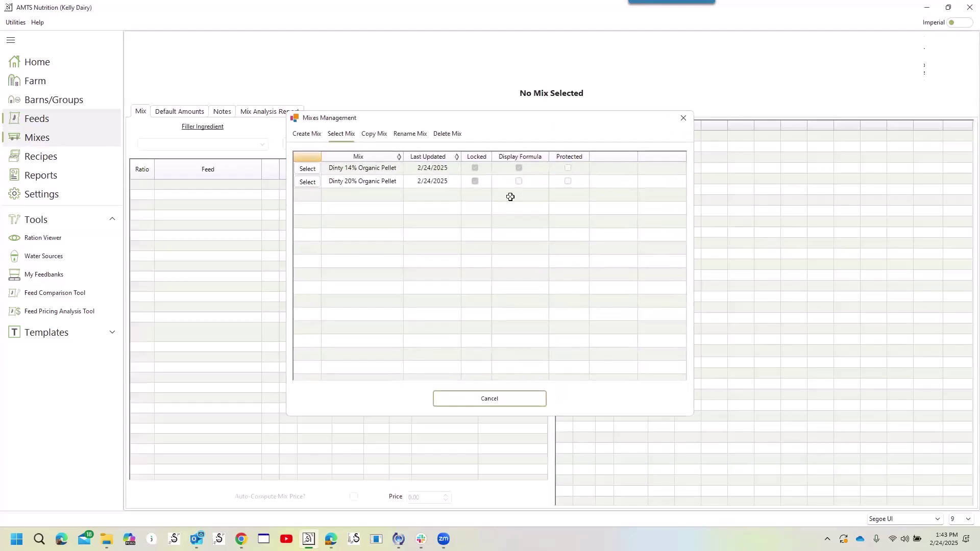
pyautogui.click(519, 169)
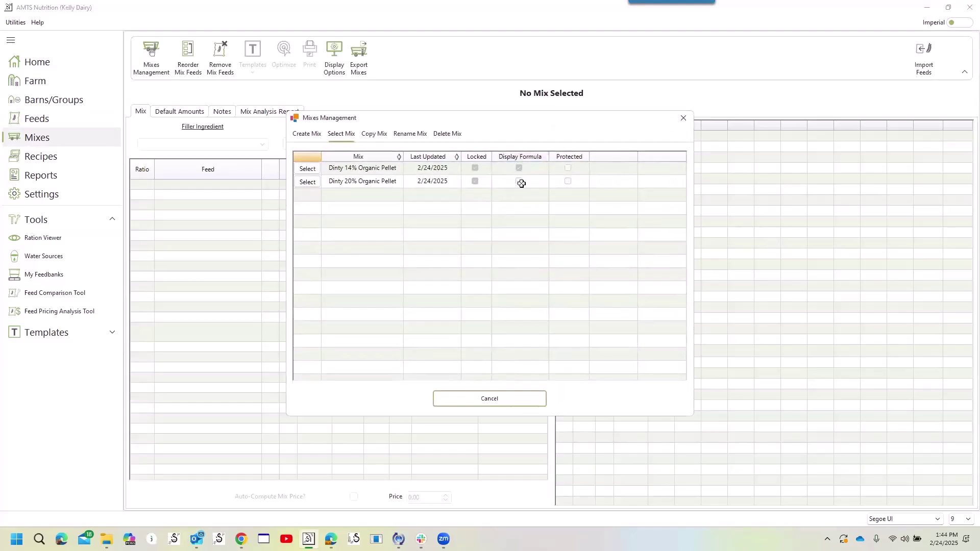
pyautogui.click(306, 182)
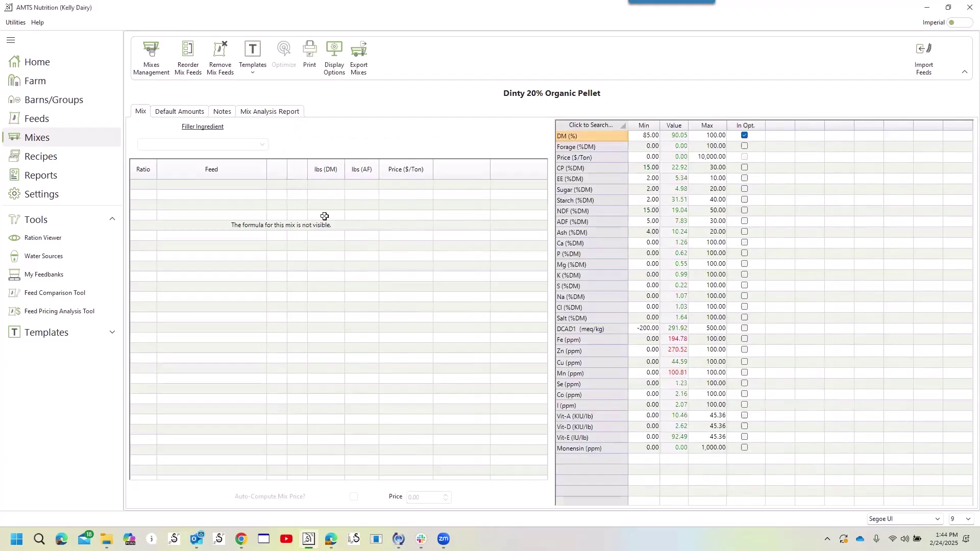